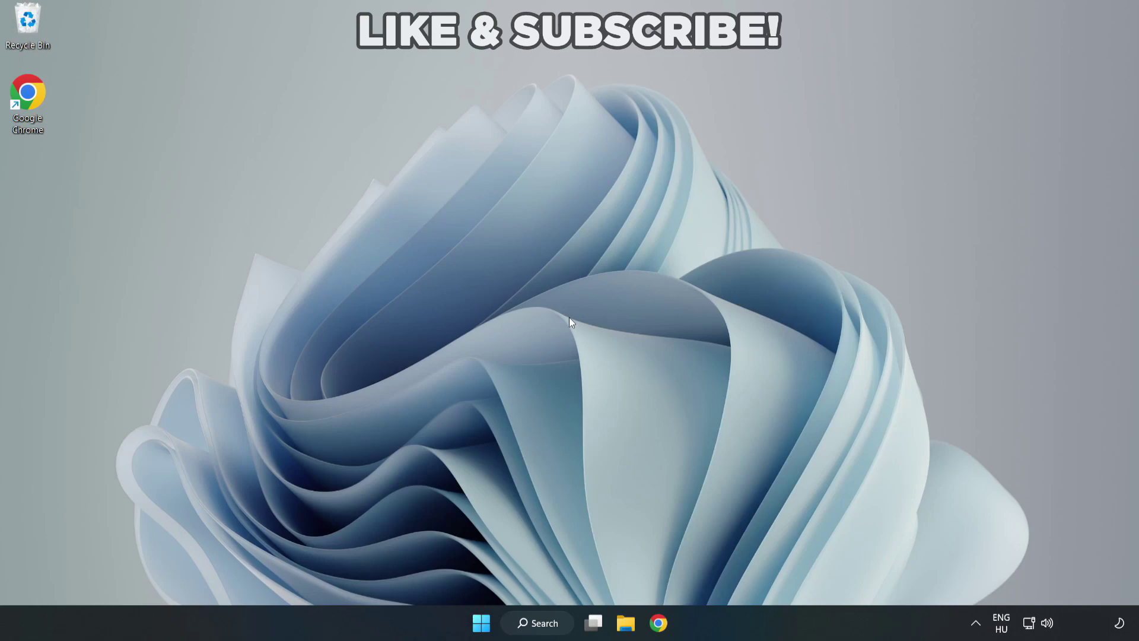
Step: Search Windows for 'device manager' and open Device Manager from the results
left_click(544, 626)
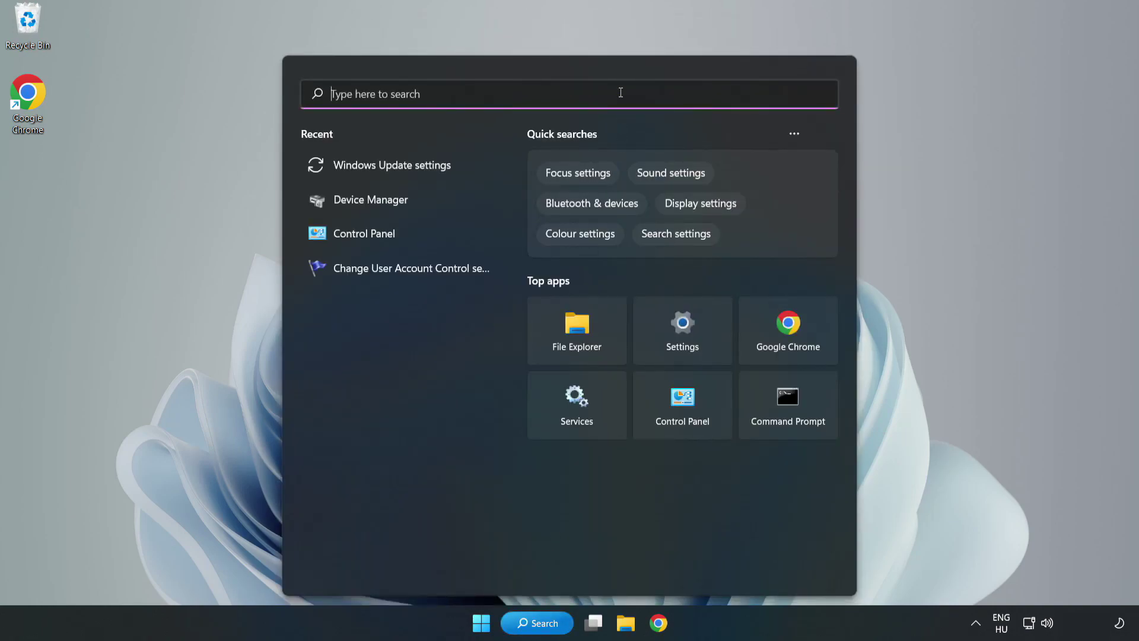
type("devi")
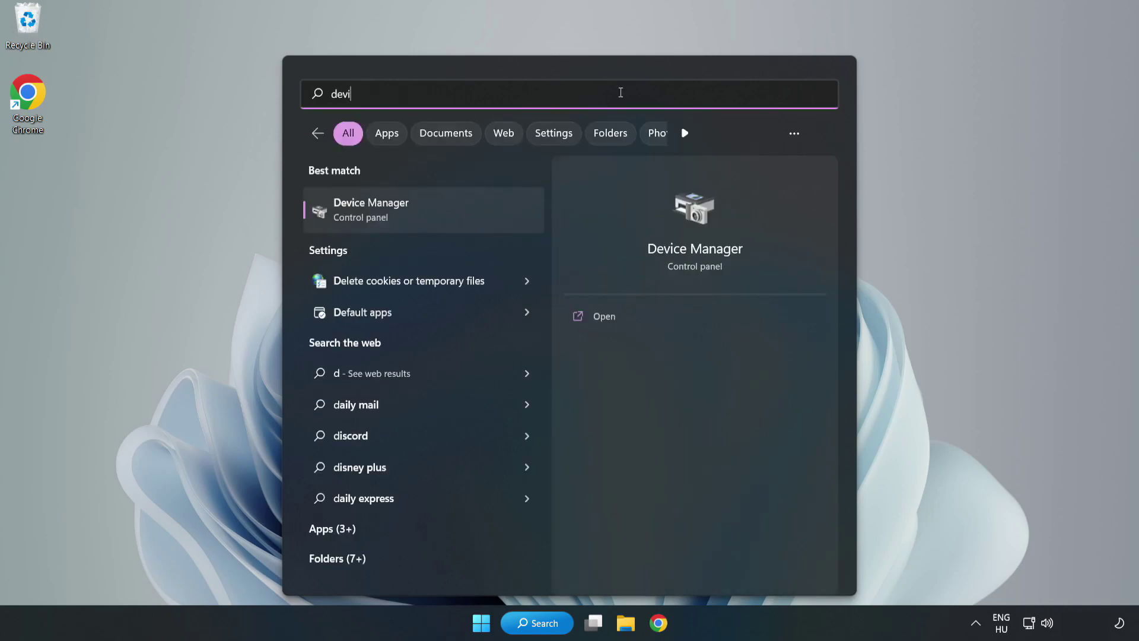
type("ce manager")
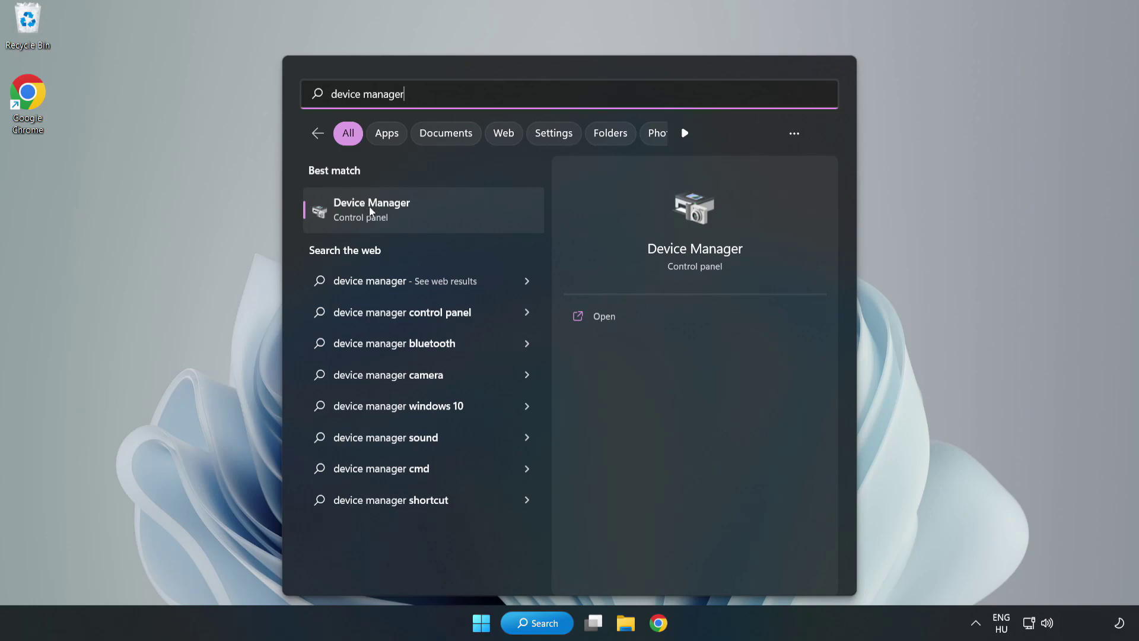
left_click(424, 220)
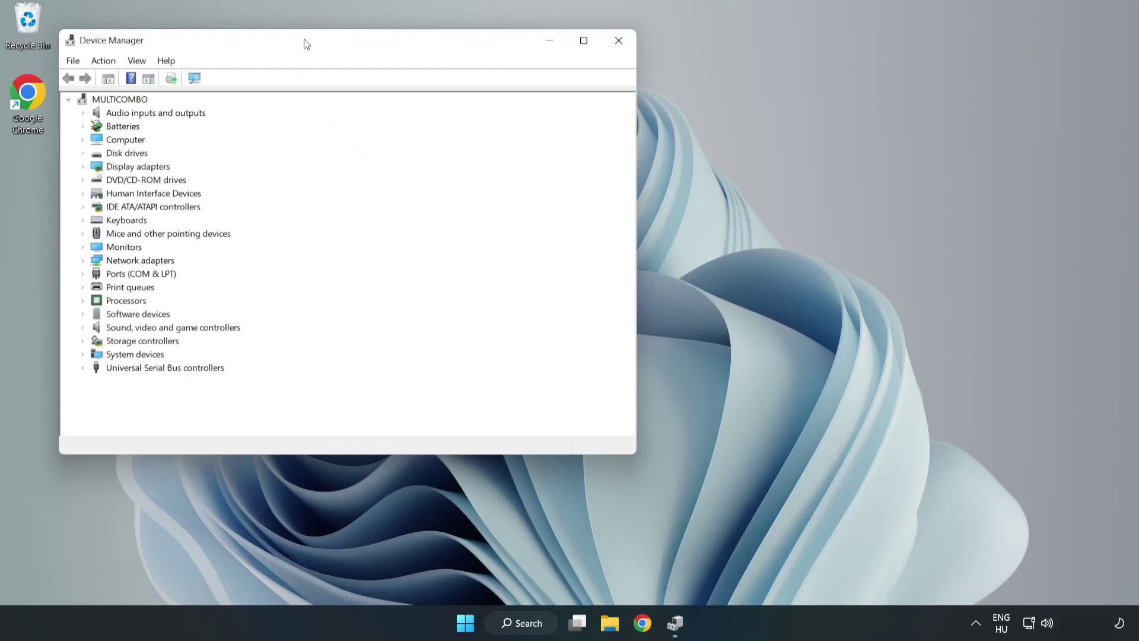
Step: Expand Display adapters and start a driver update for the VMware SVGA 3D adapter
left_click_drag(306, 44, 509, 103)
left_click(311, 225)
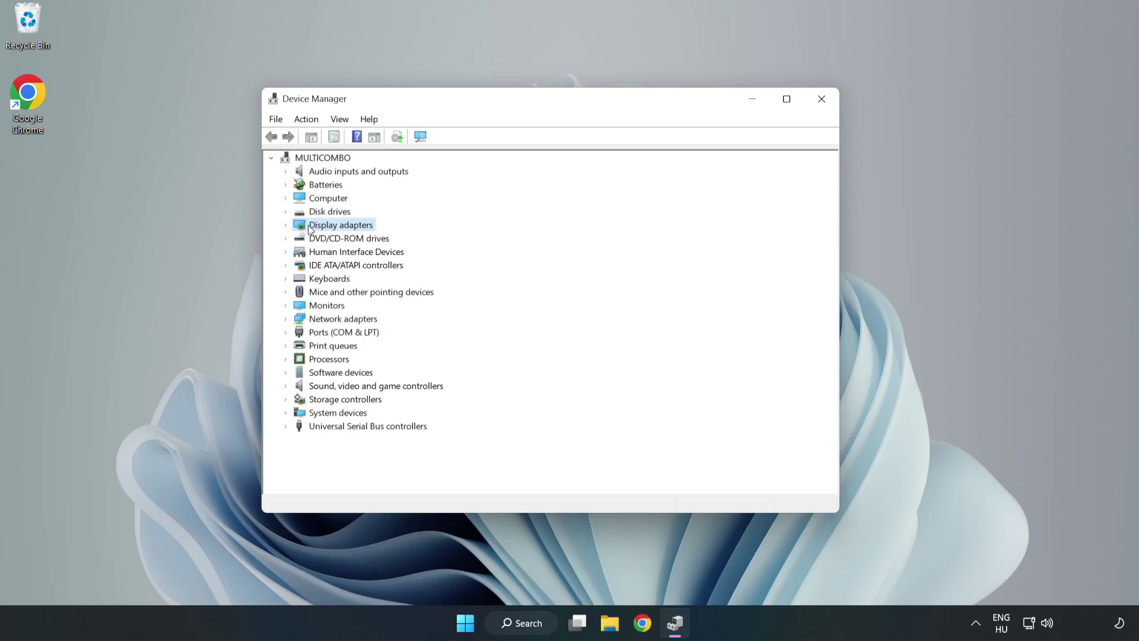
left_click(286, 226)
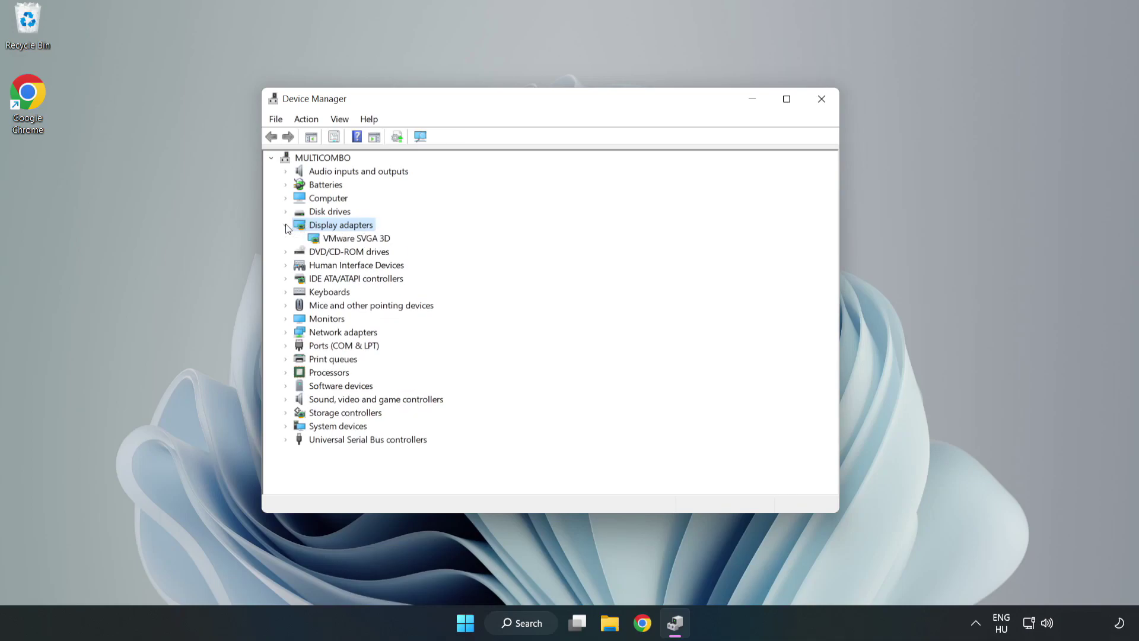
left_click(355, 238)
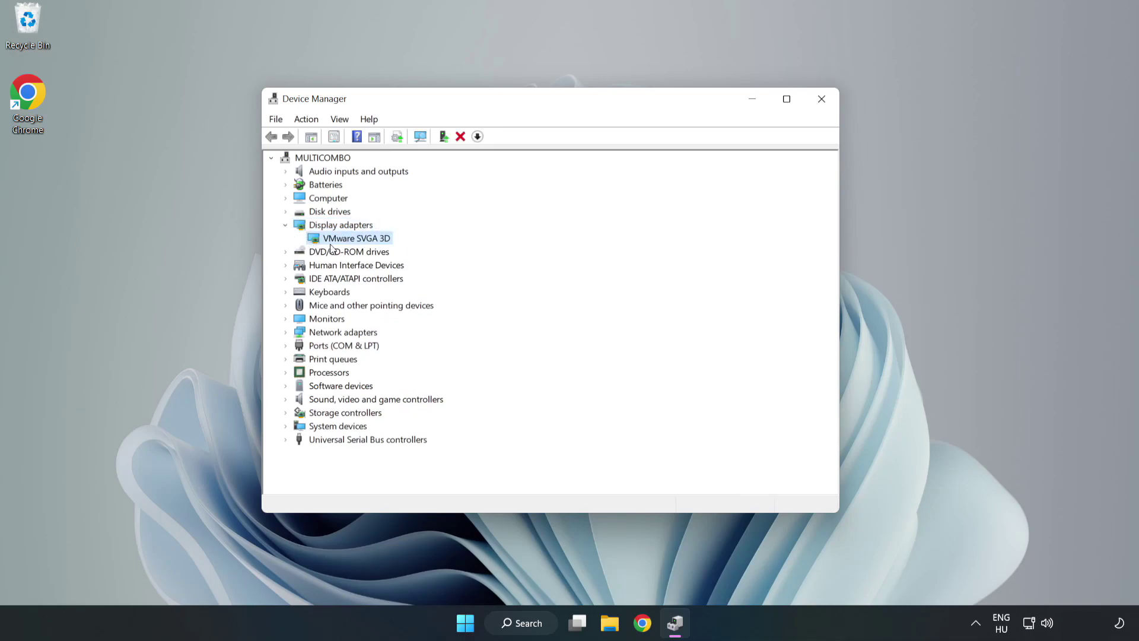
right_click(353, 240)
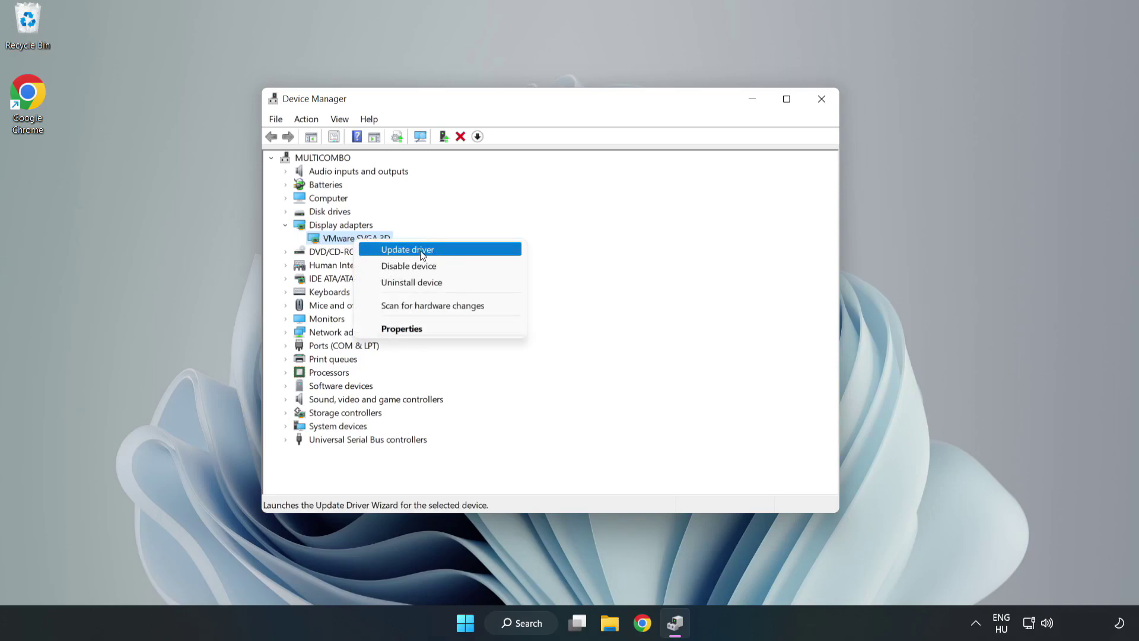
left_click(442, 254)
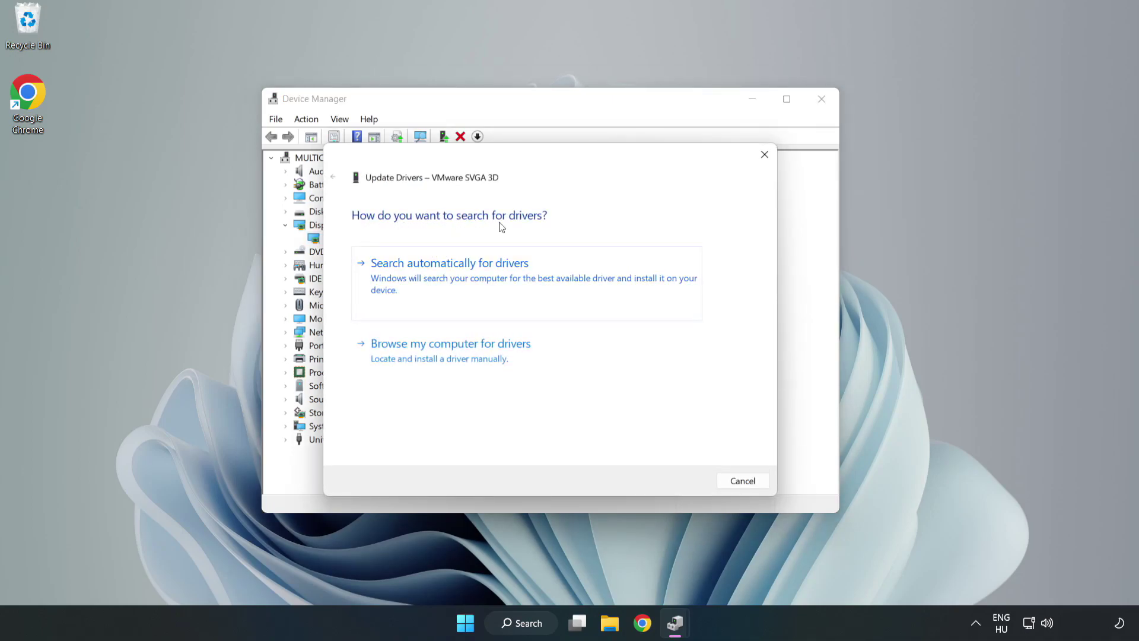
Step: Search automatically for a VMware SVGA 3D driver, then close the wizard and Device Manager
left_click(453, 277)
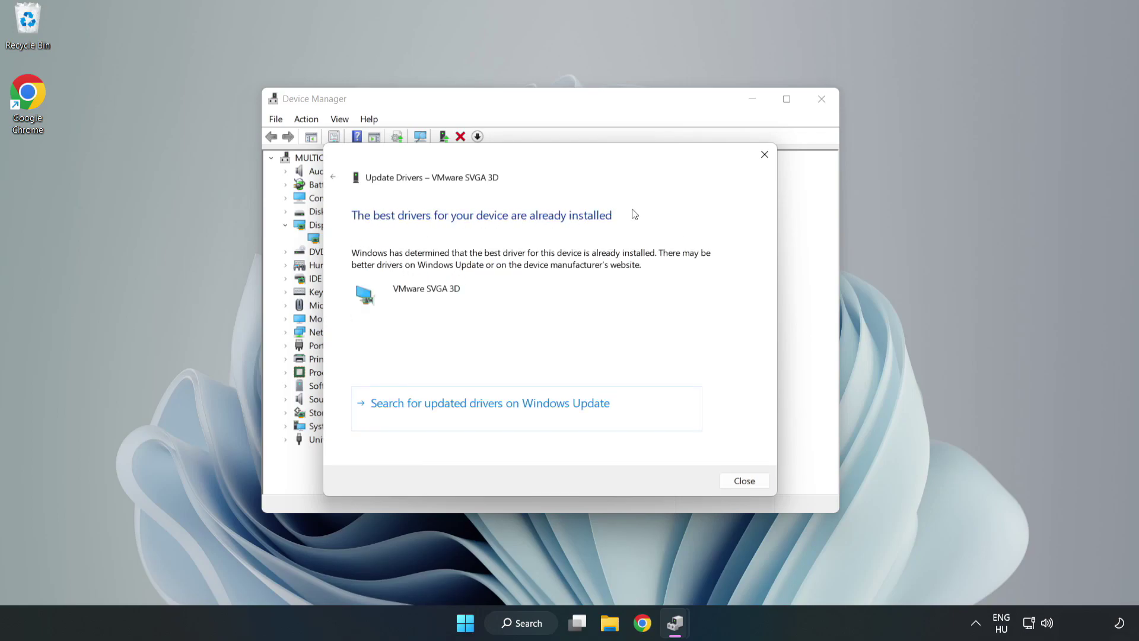
left_click(744, 481)
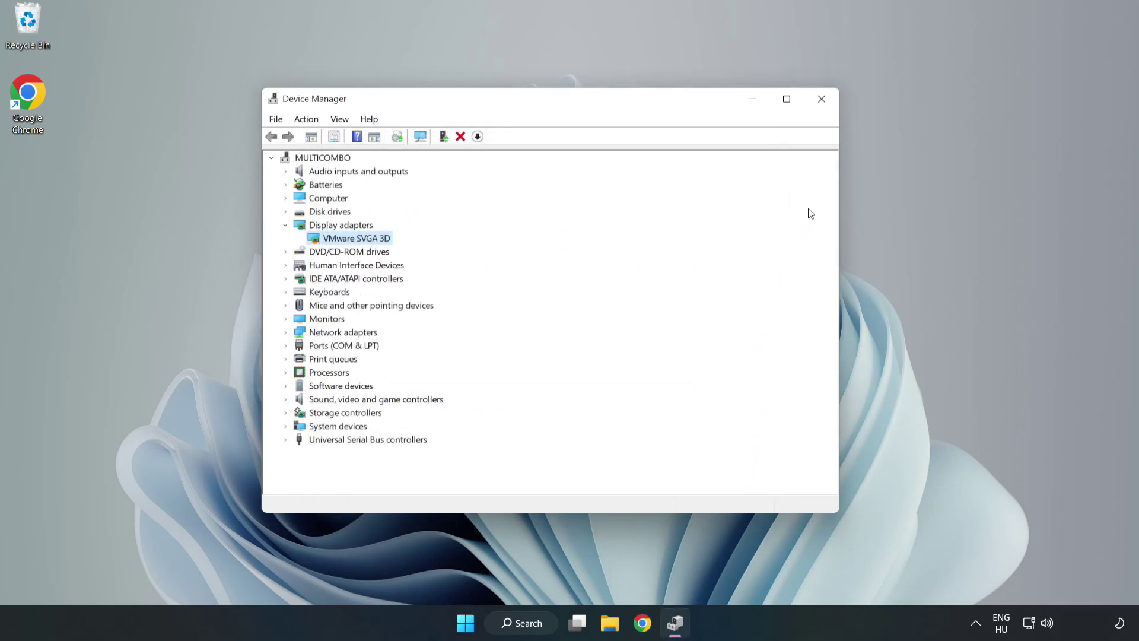
left_click(823, 105)
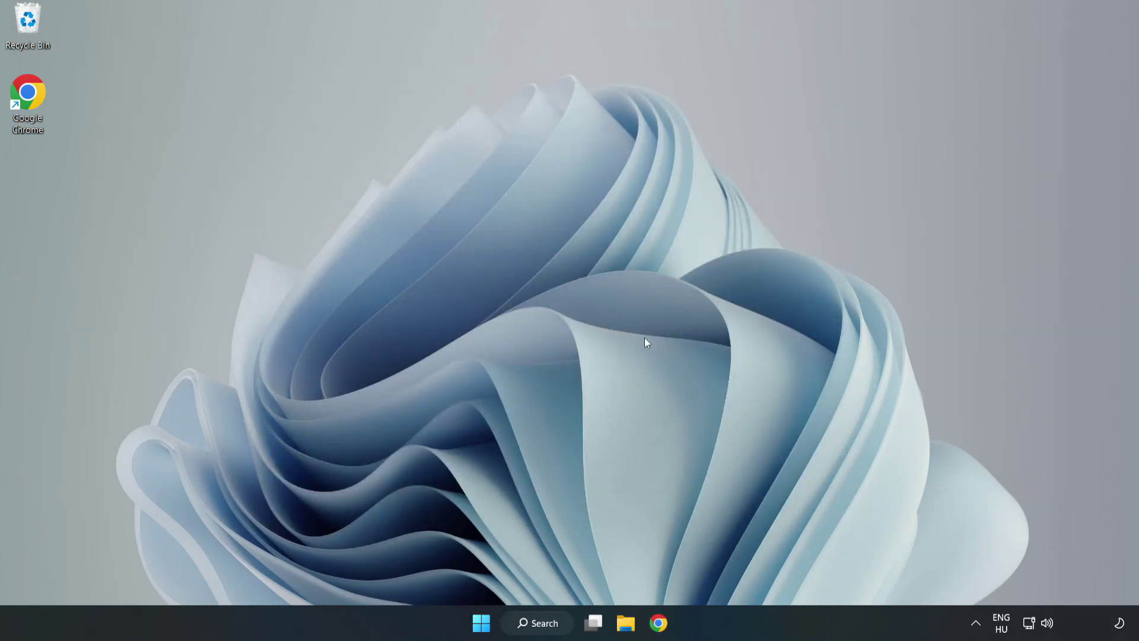
Step: Search Windows for 'updates' to bring up Windows Update settings
left_click(540, 622)
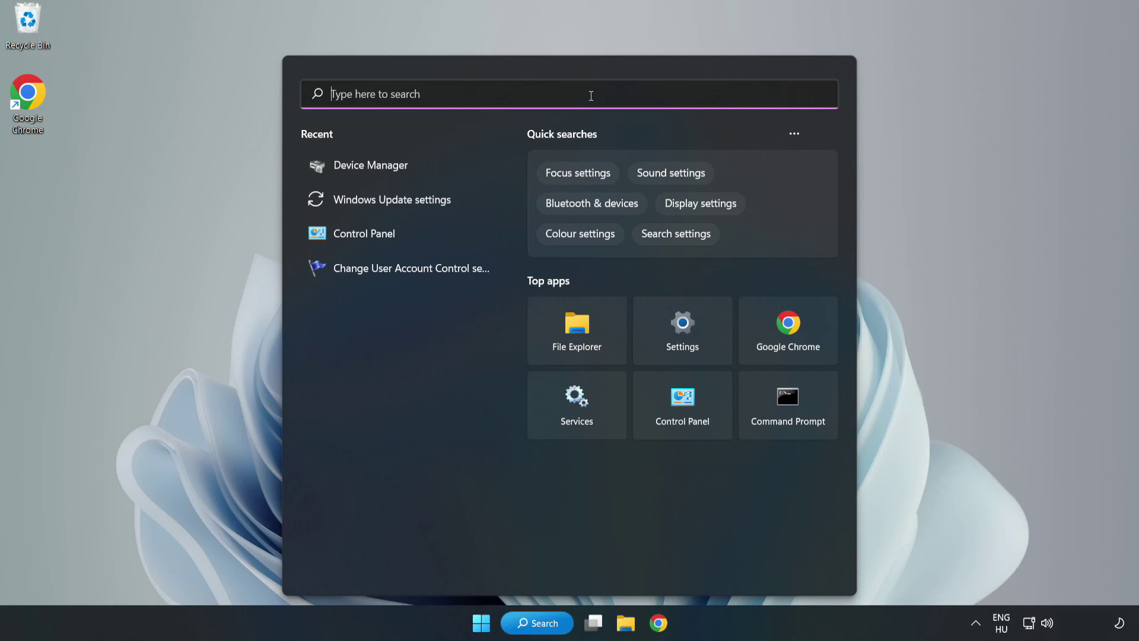
type("updates")
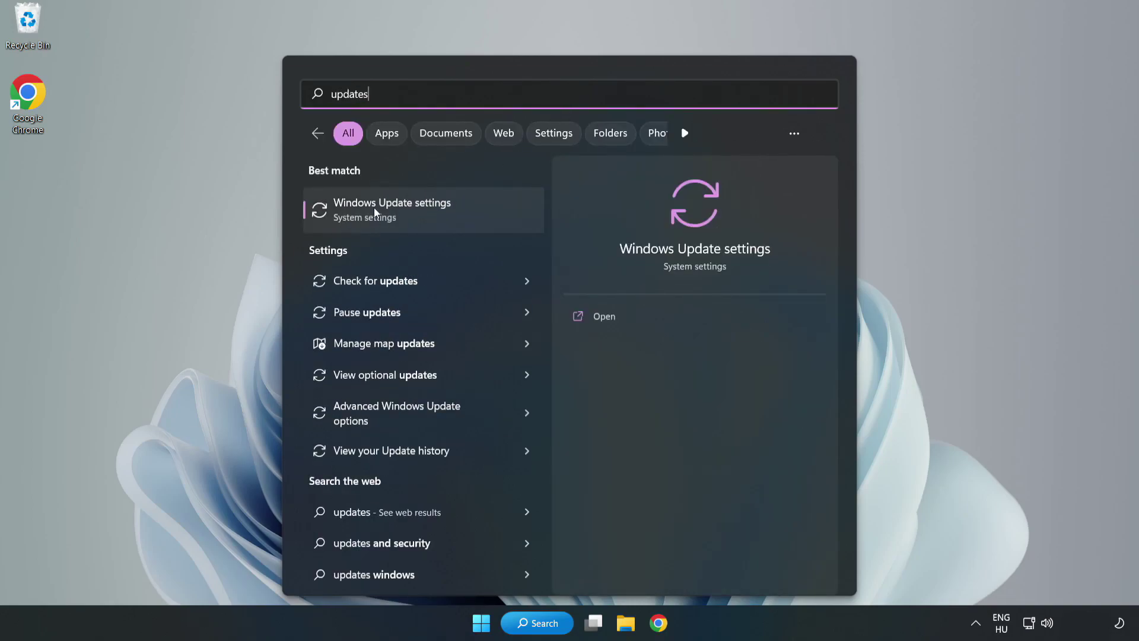
Step: Open Windows Update settings maximized and run a check for updates
left_click(407, 215)
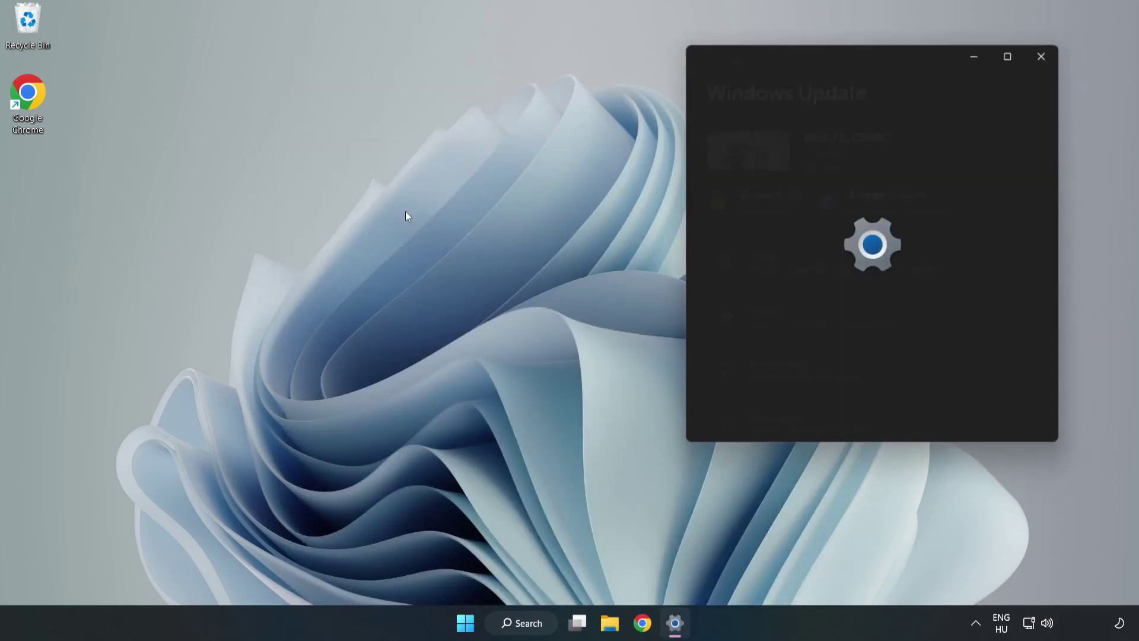
left_click(1009, 56)
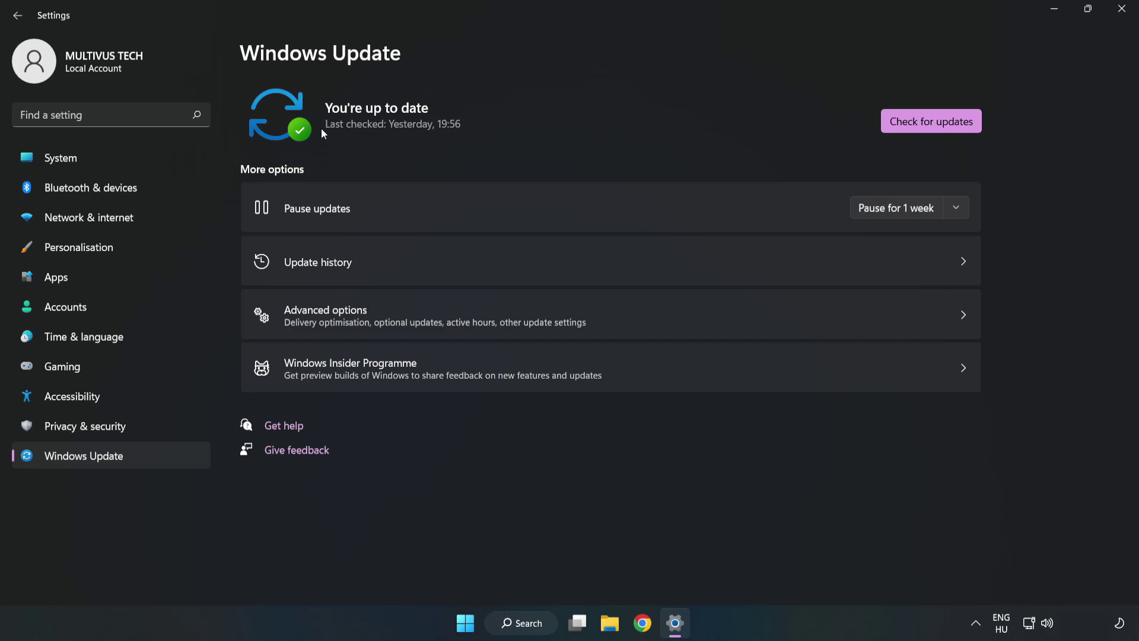
left_click(935, 123)
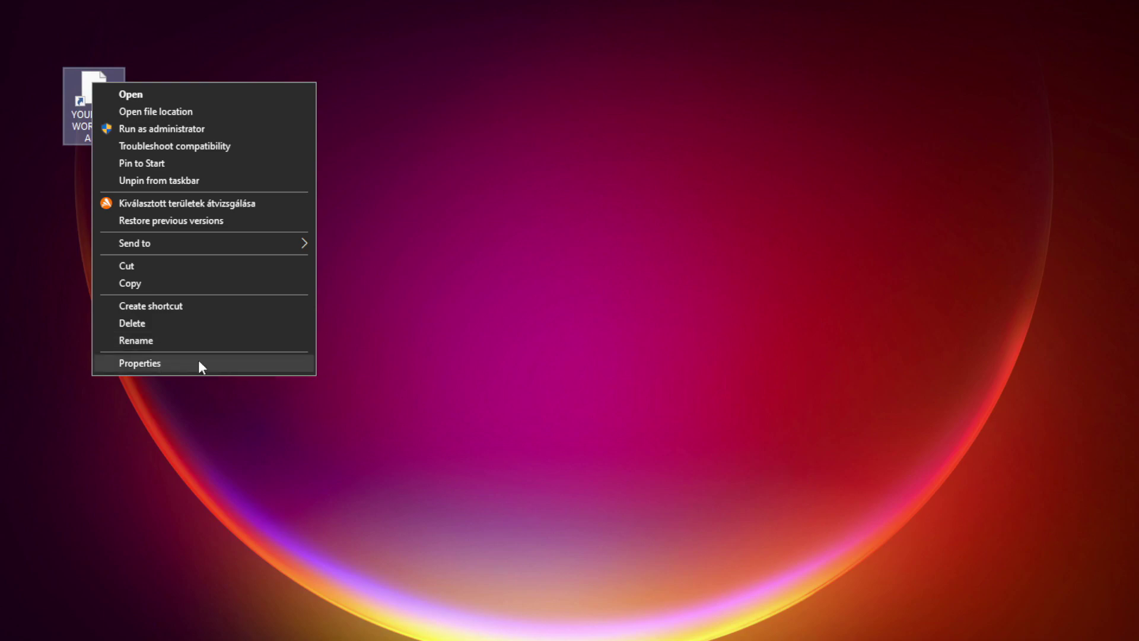
Step: Open Properties for the YOUR NOT WORKING APP shortcut and centre the dialog
left_click(228, 361)
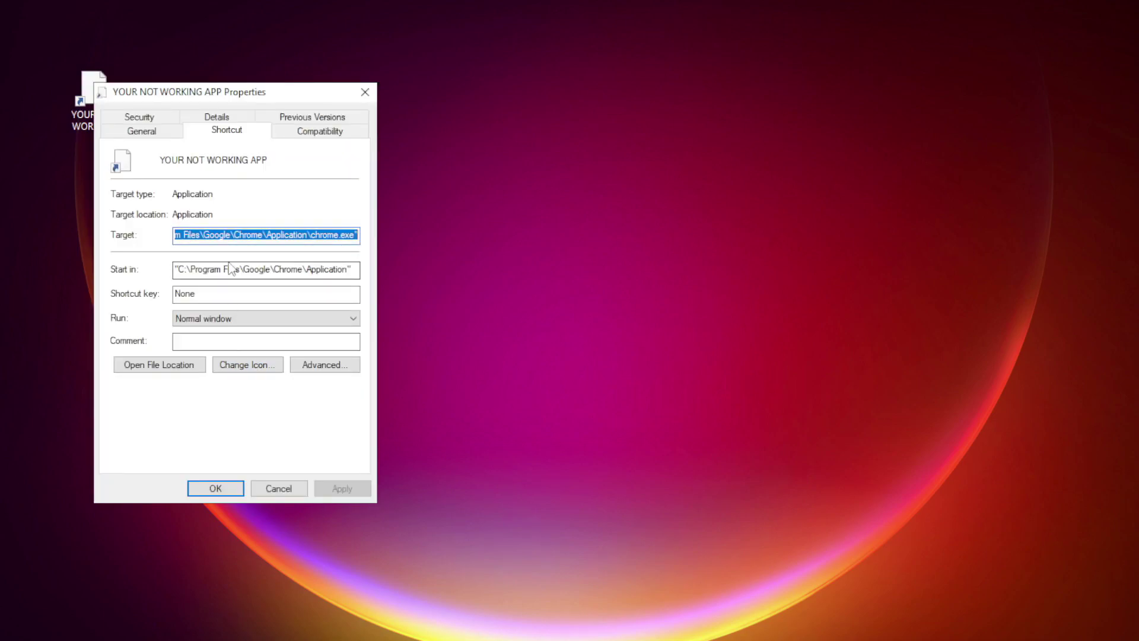
left_click_drag(249, 93, 574, 126)
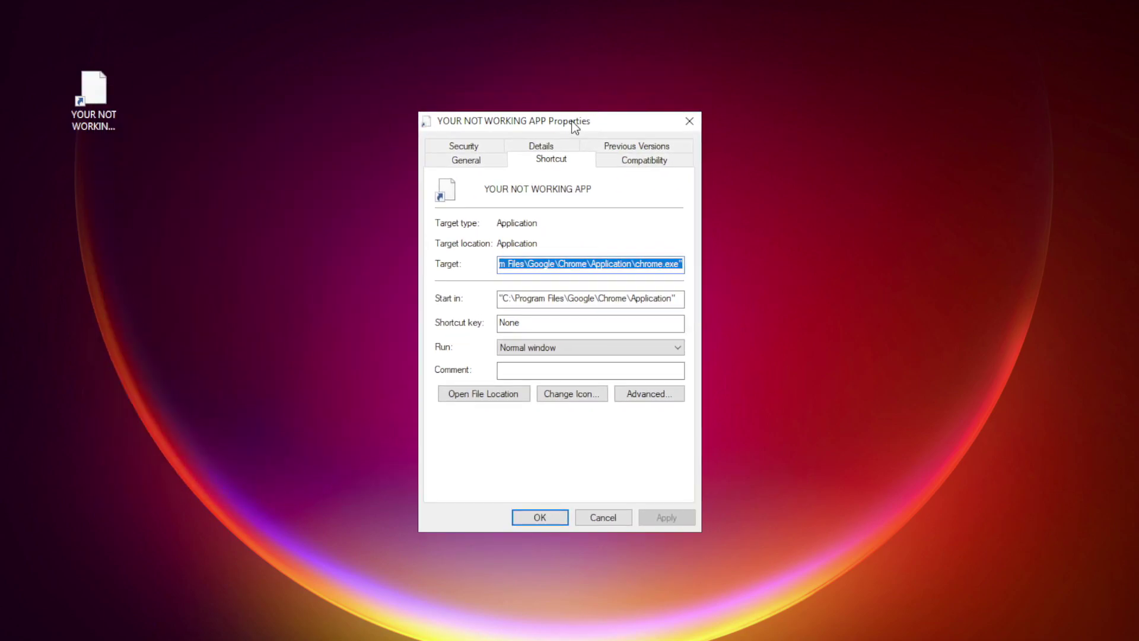
Step: Give the shortcut Windows 8 compatibility mode, administrator rights and disabled fullscreen optimizations, then apply
left_click(667, 163)
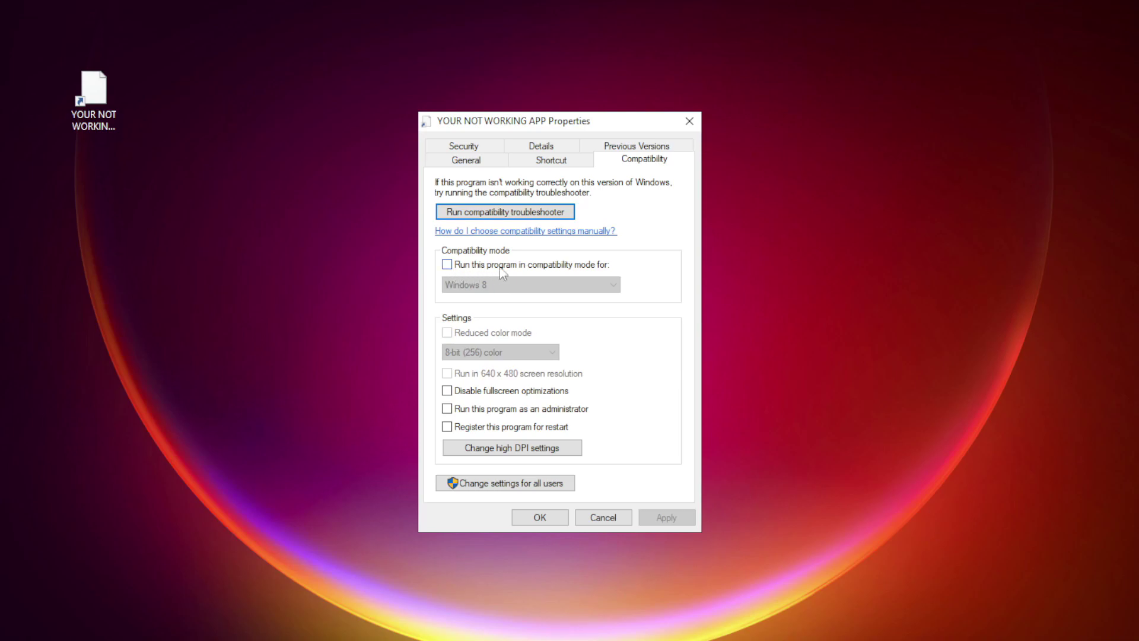
left_click(463, 265)
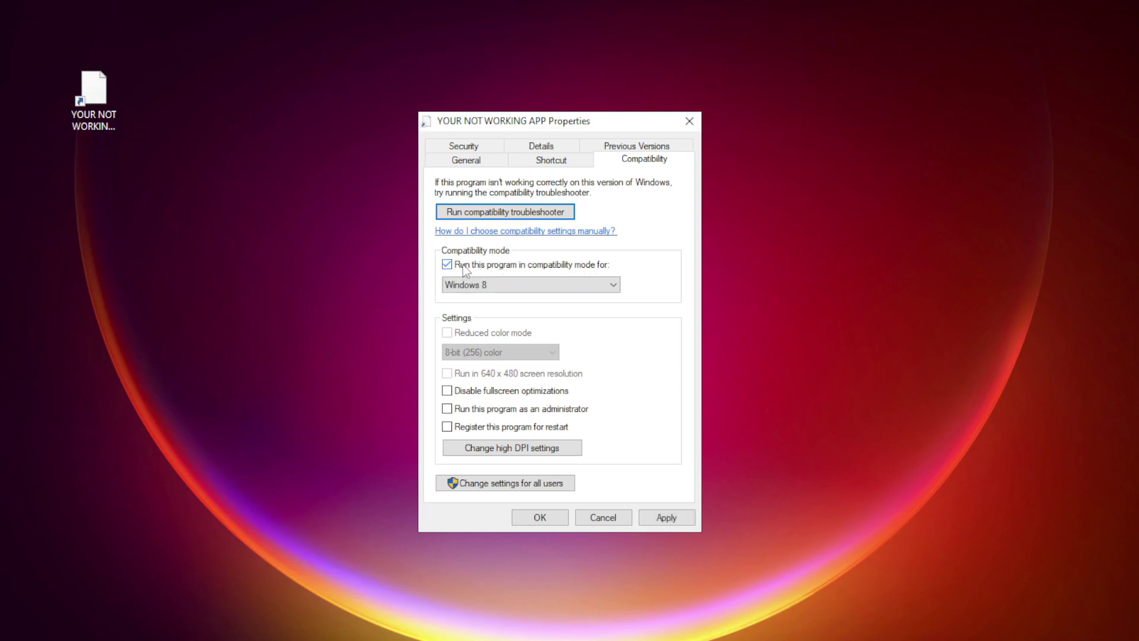
left_click(506, 285)
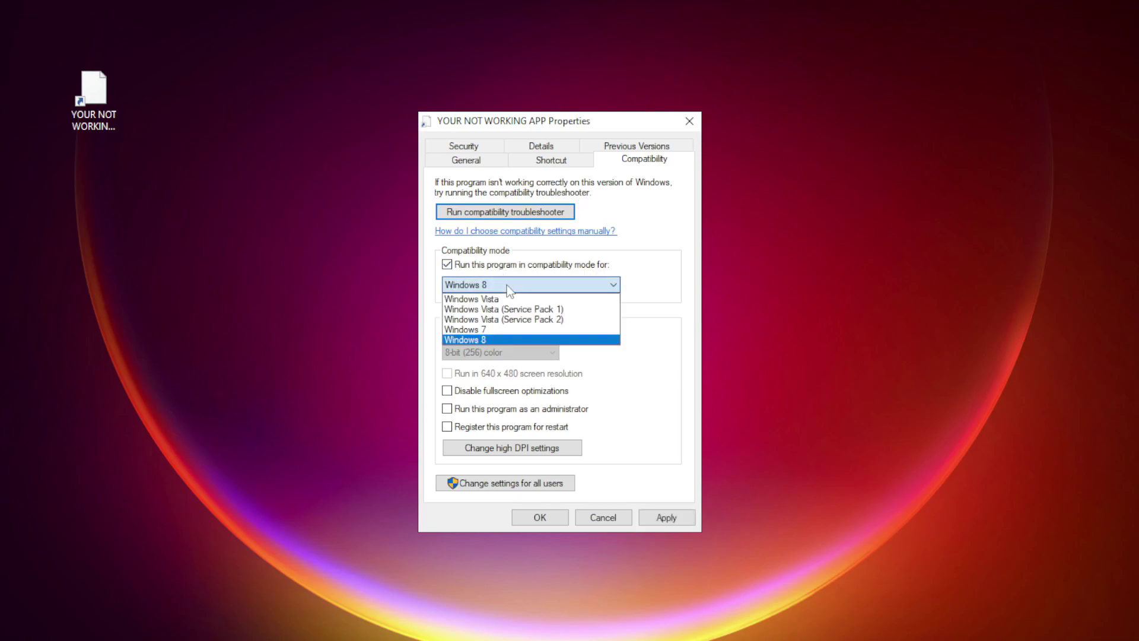
left_click(497, 336)
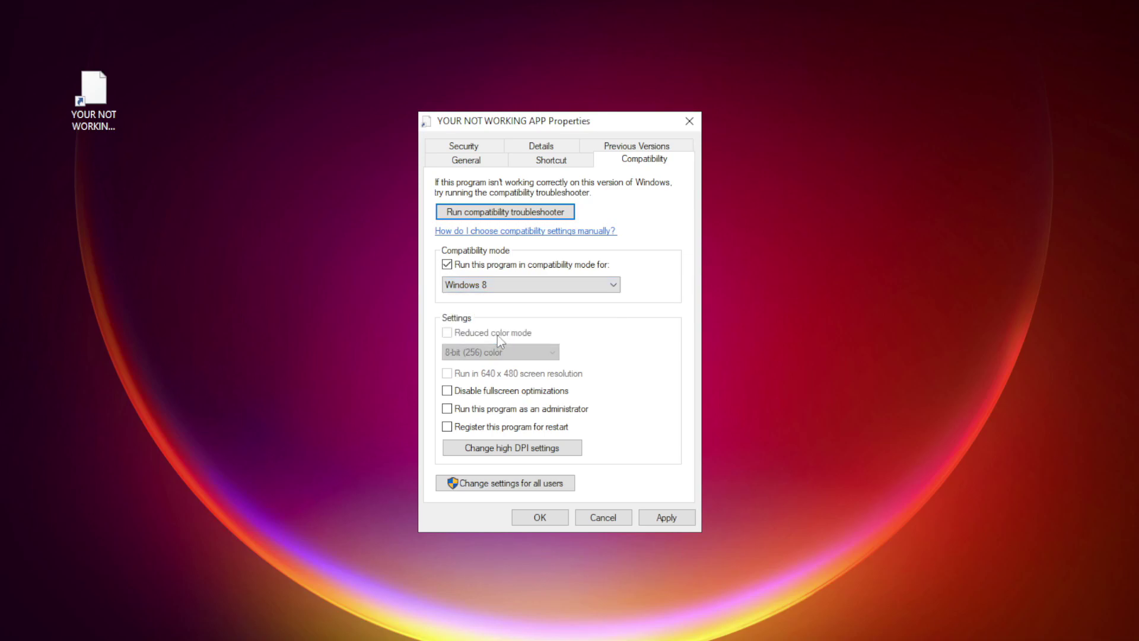
left_click(498, 395)
left_click(667, 518)
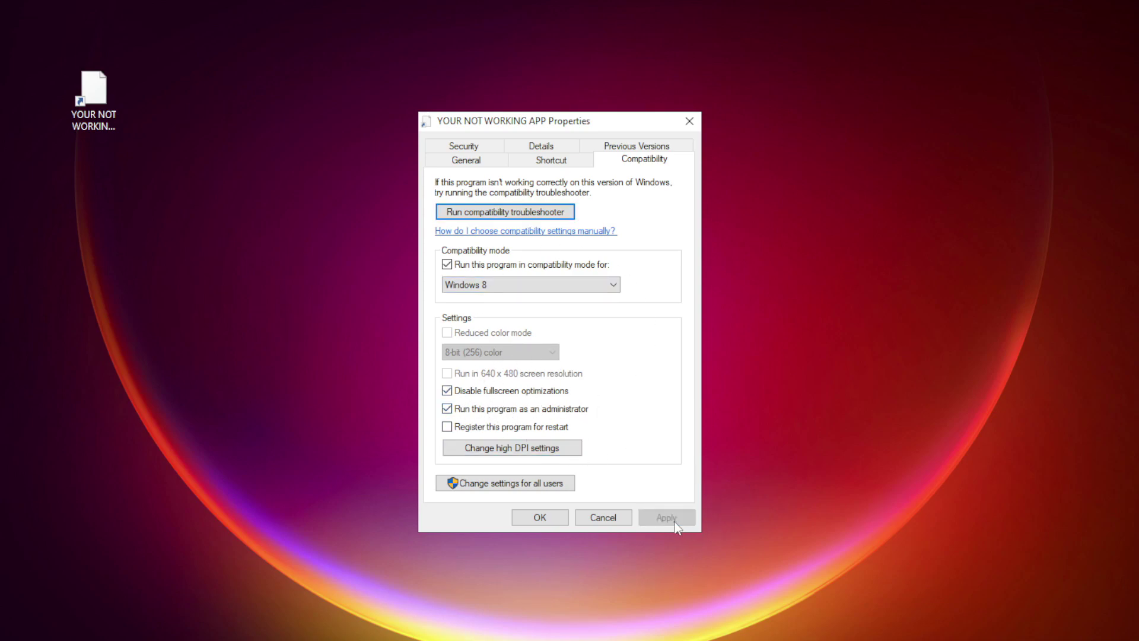
left_click(541, 517)
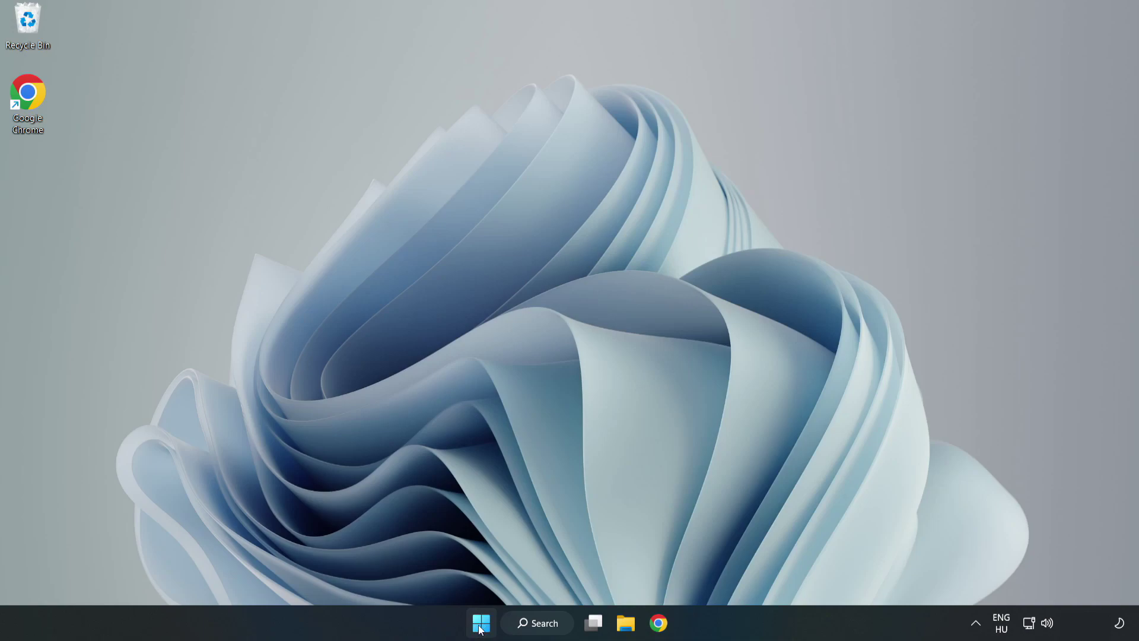
Step: Launch Task Manager from the Start button's quick-access menu
right_click(483, 629)
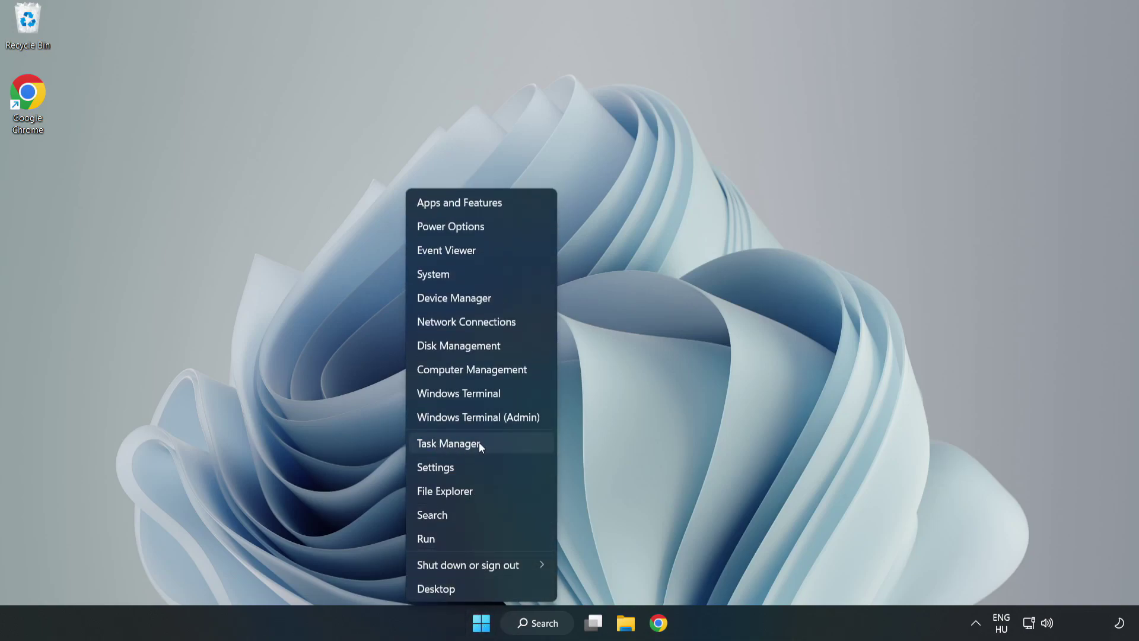
left_click(479, 444)
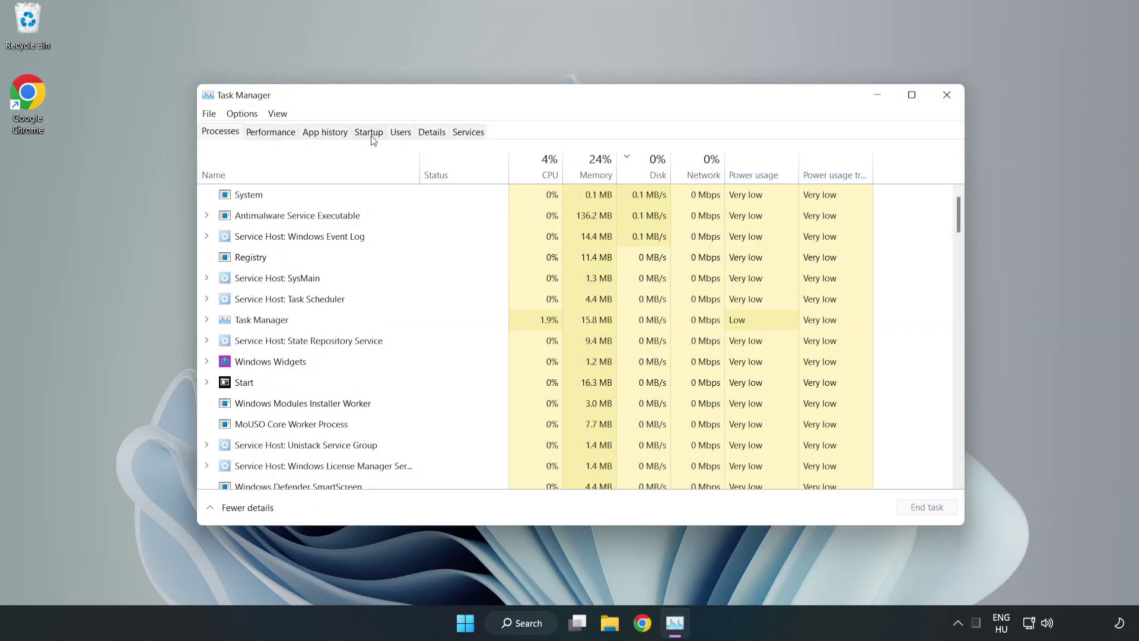
Step: Disable Cortana, Microsoft Edge, Microsoft Teams and Phone Link as startup apps
left_click(370, 135)
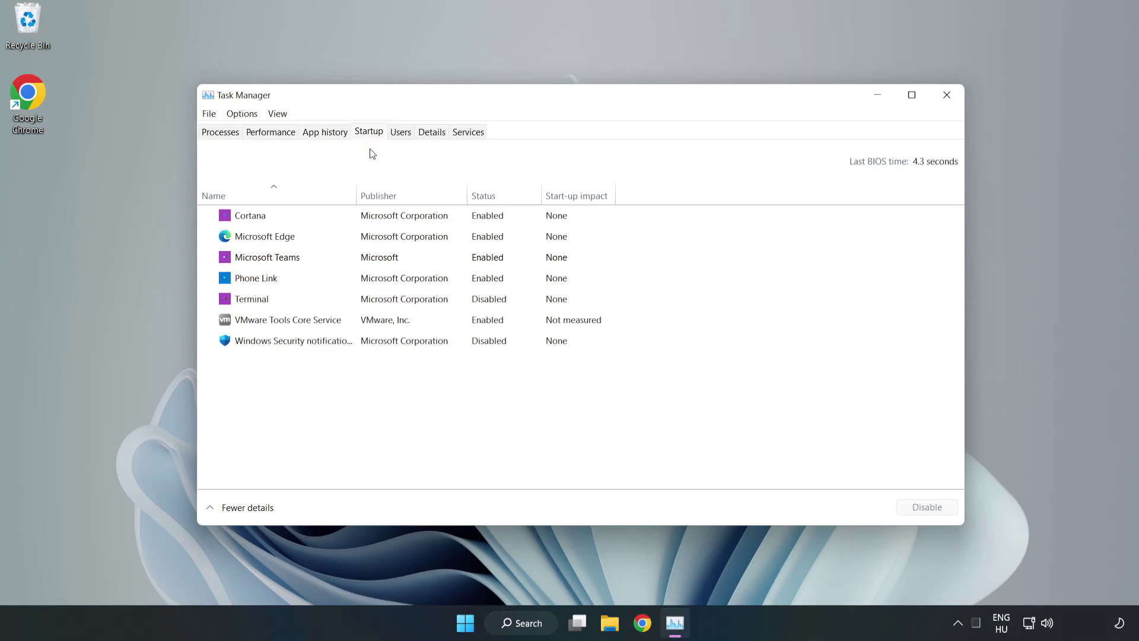
left_click(393, 225)
left_click(925, 507)
left_click(491, 235)
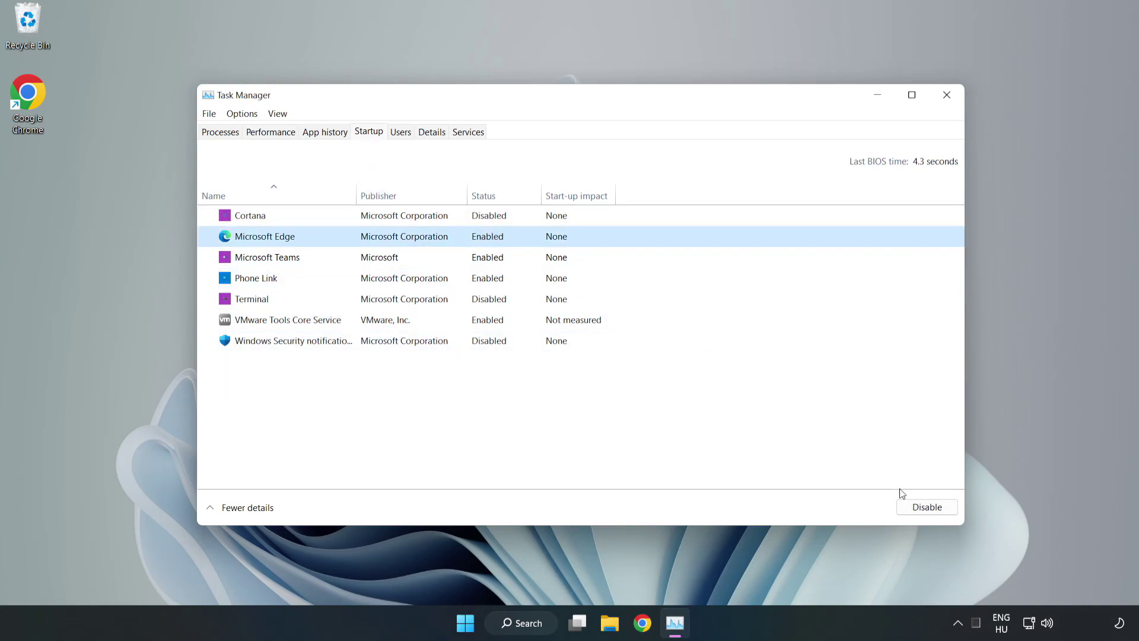
left_click(927, 507)
left_click(401, 264)
left_click(924, 507)
left_click(381, 282)
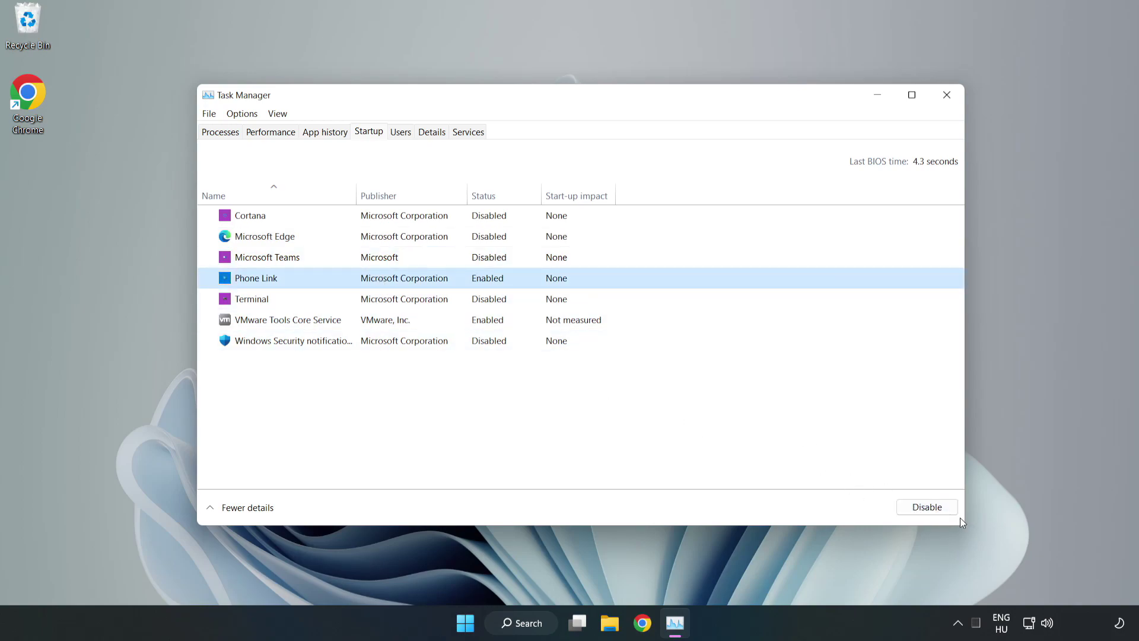
left_click(927, 508)
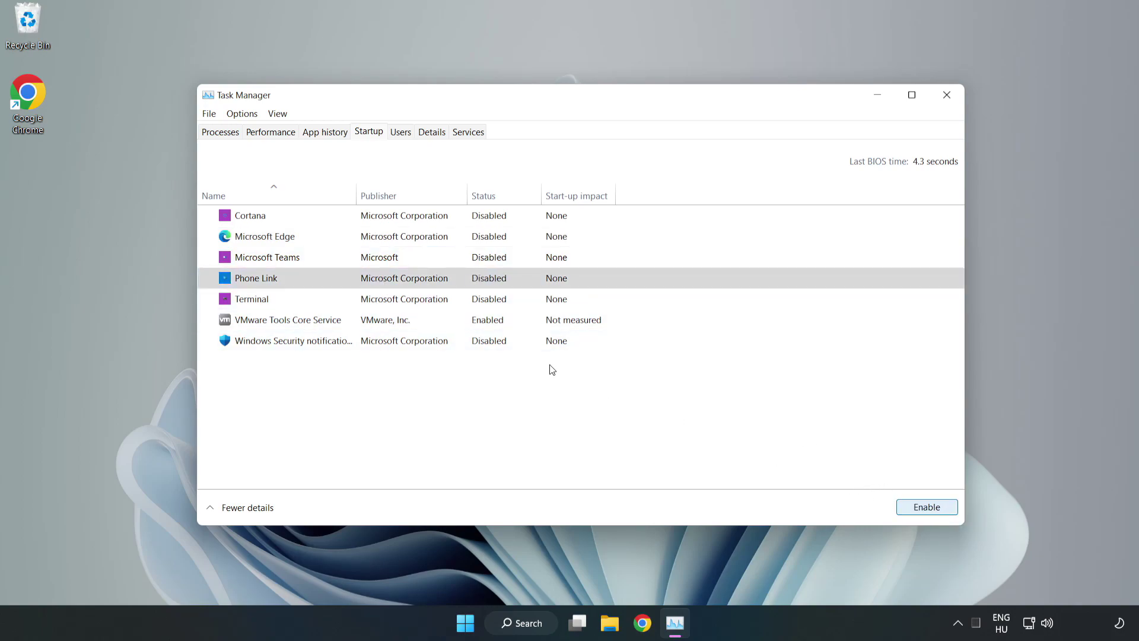
Step: Close Task Manager and run Command Prompt as administrator from a search for cmd
left_click(946, 95)
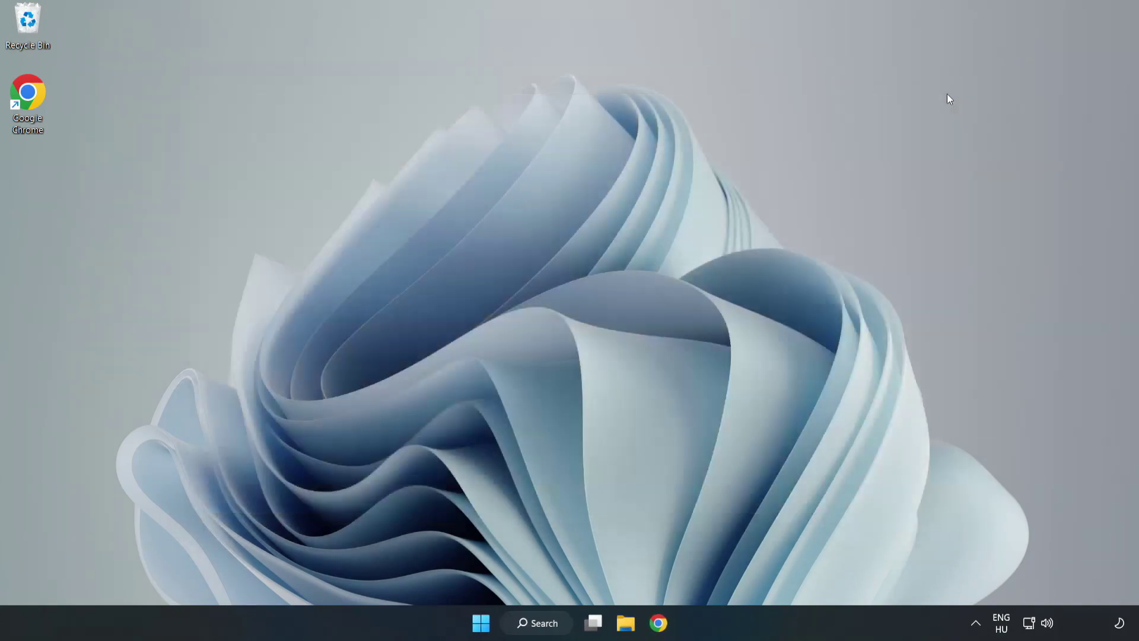
left_click(551, 623)
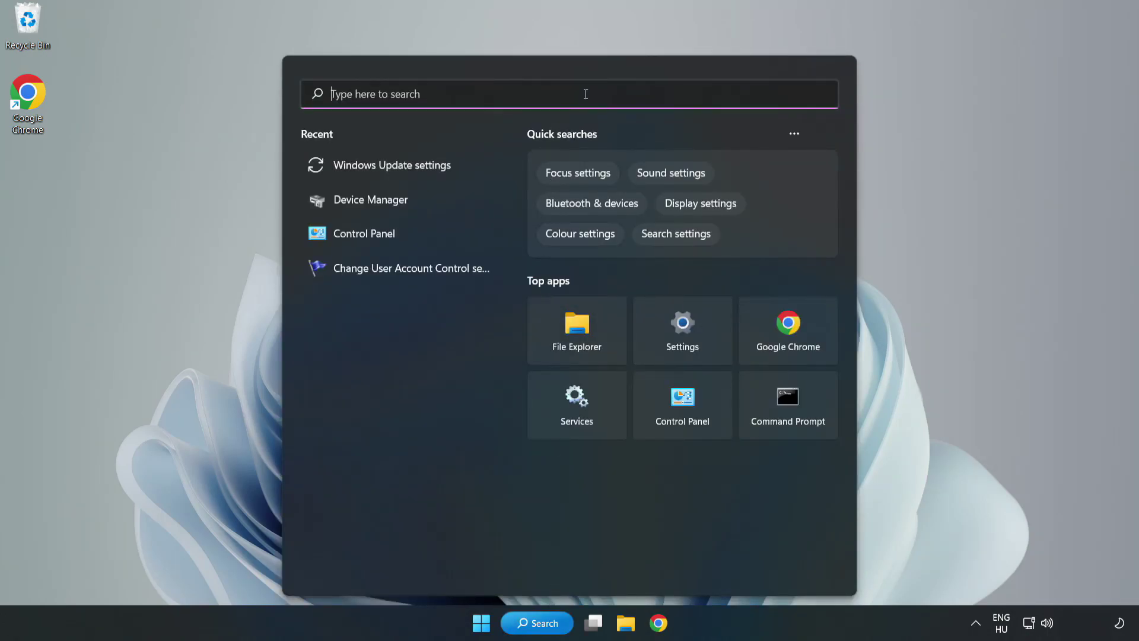
type("cmd")
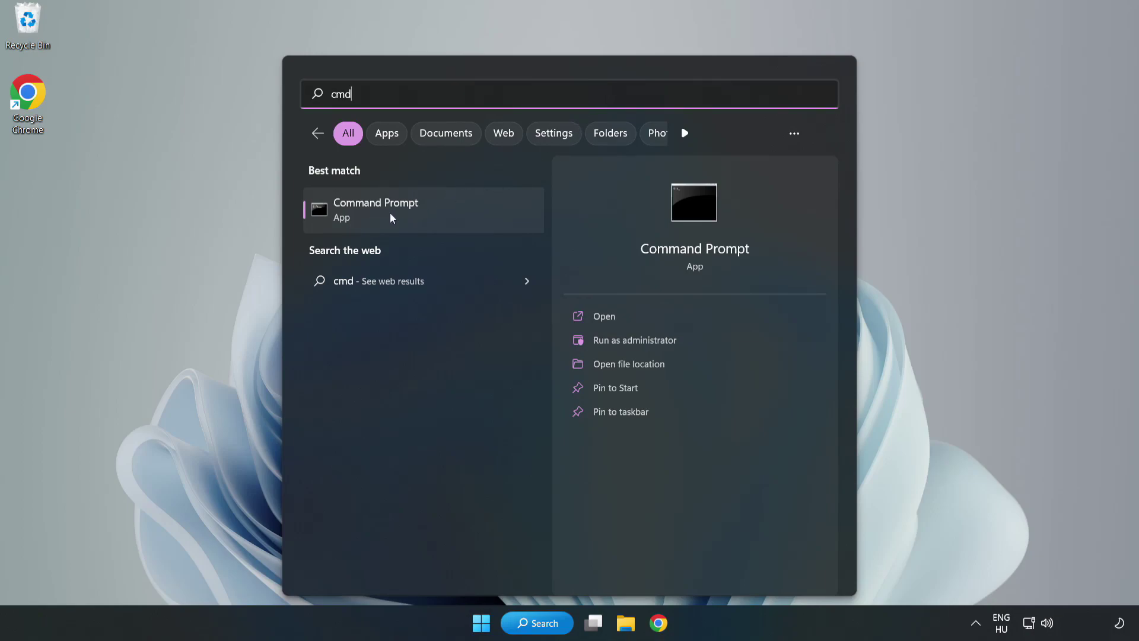
left_click(449, 215)
right_click(449, 216)
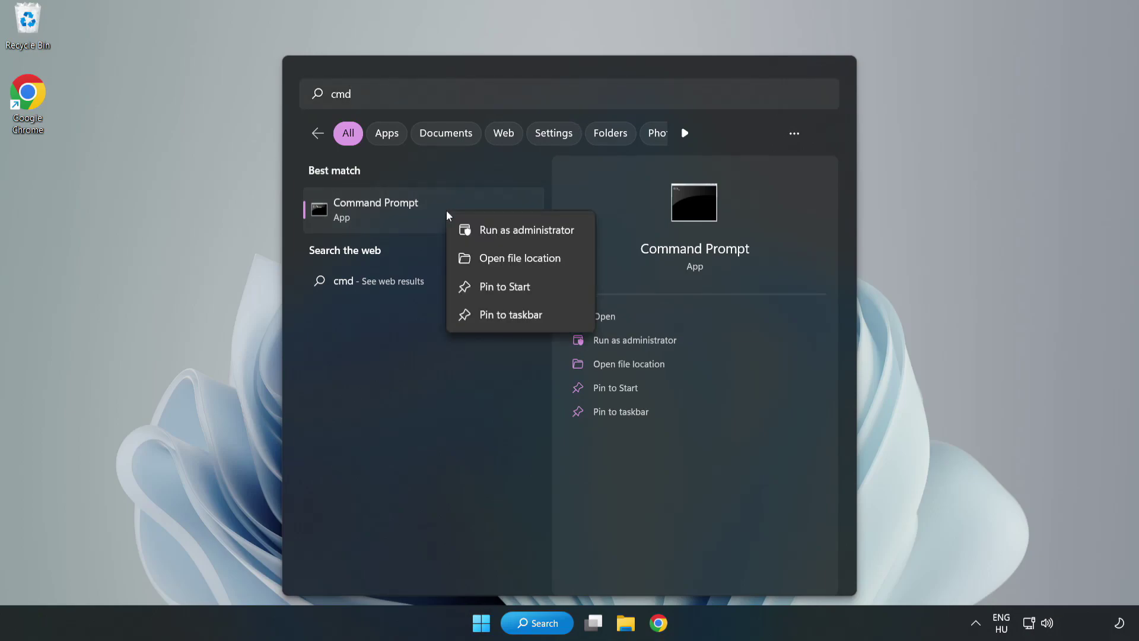
left_click(492, 231)
left_click_drag(456, 126, 580, 133)
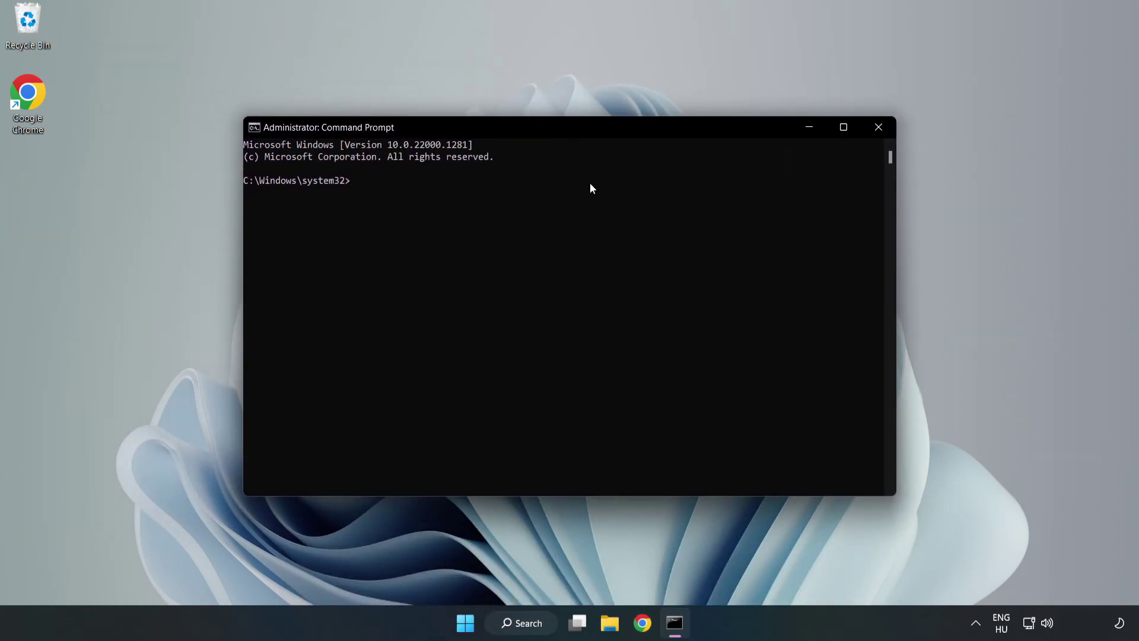
Step: Run sfc /scannow in Command Prompt, then close the window once it reports no integrity violations
type("sfc /scann")
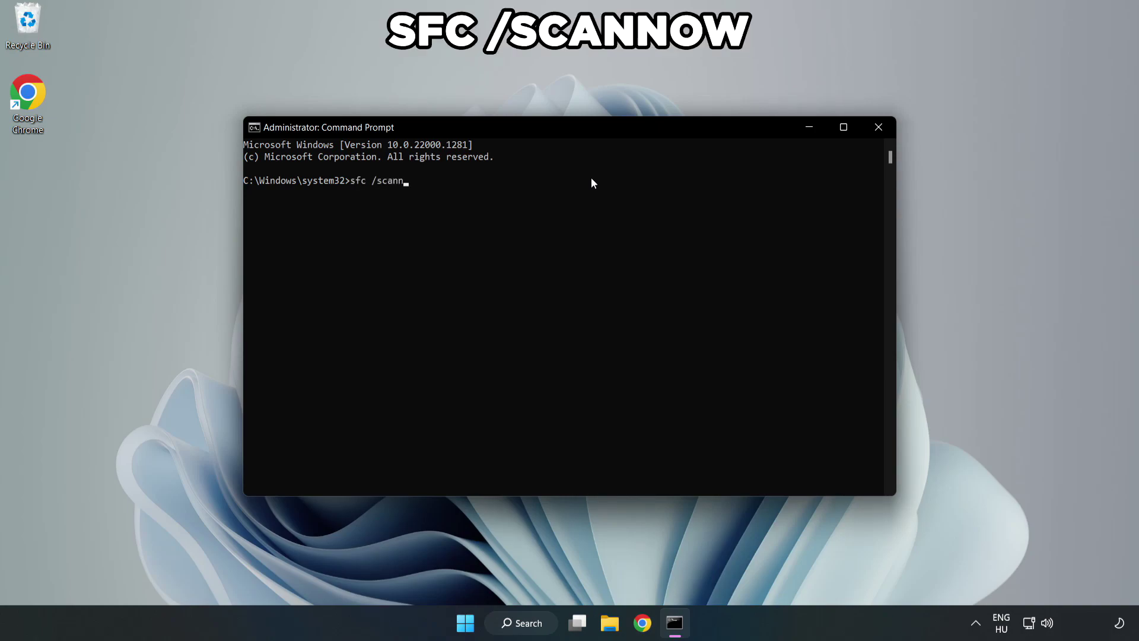
type("ow")
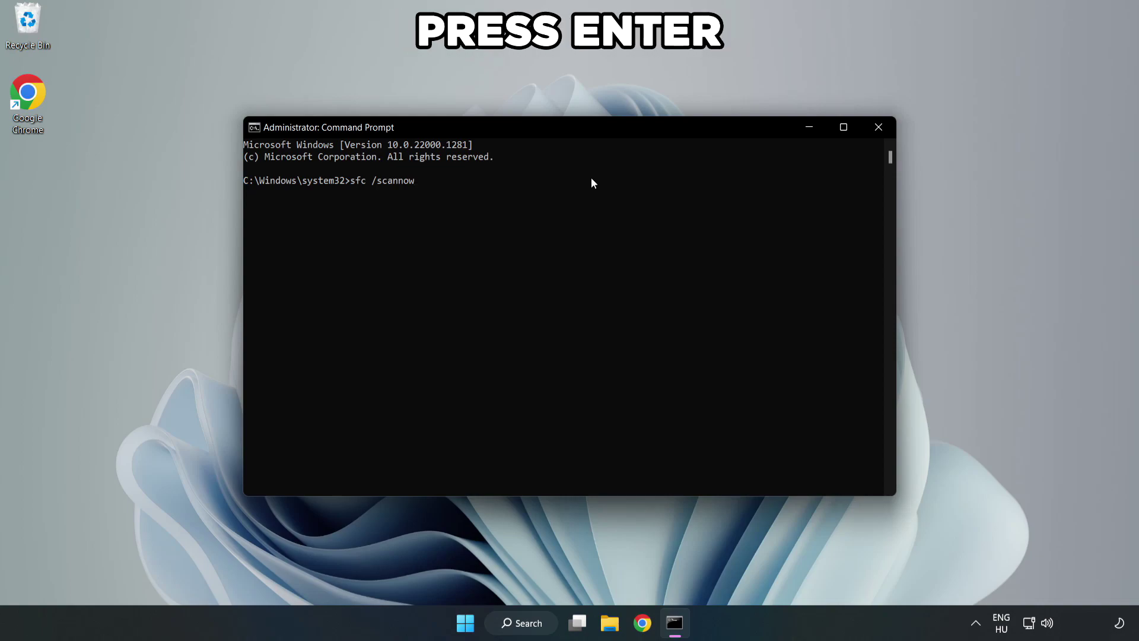
key("Return")
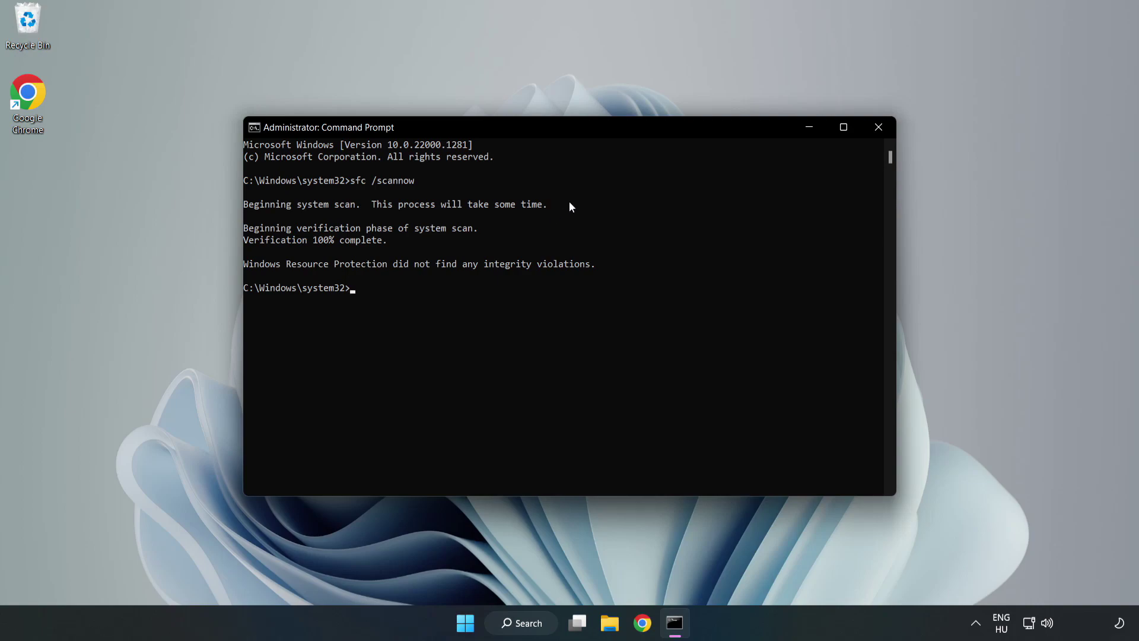
left_click(878, 131)
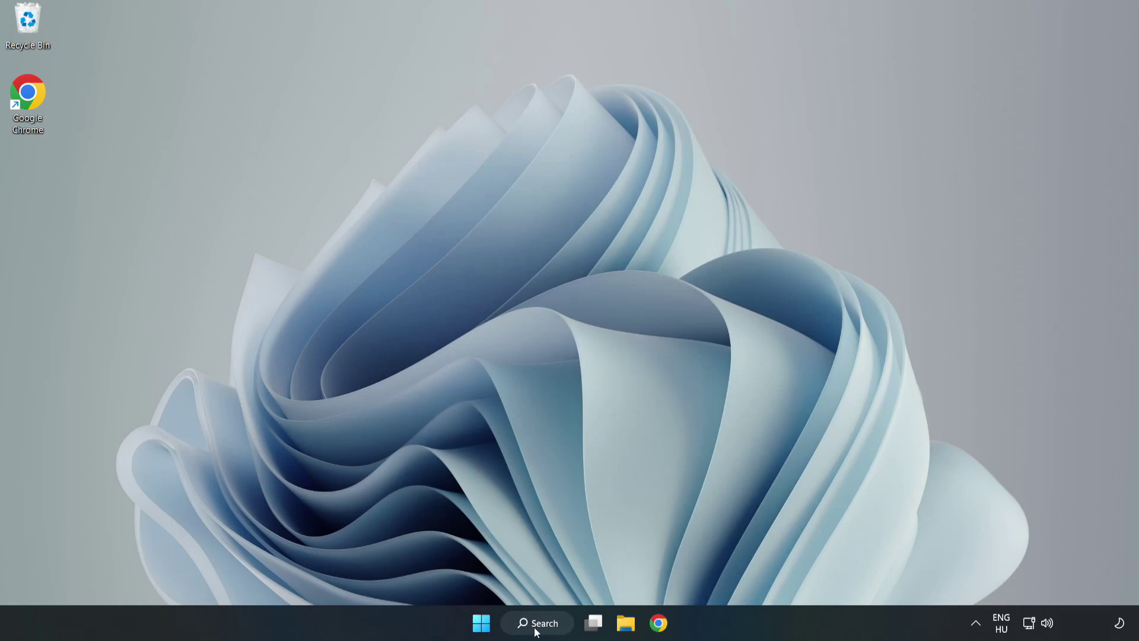
Step: Search Windows for 'security' and launch the Windows Security app
left_click(540, 629)
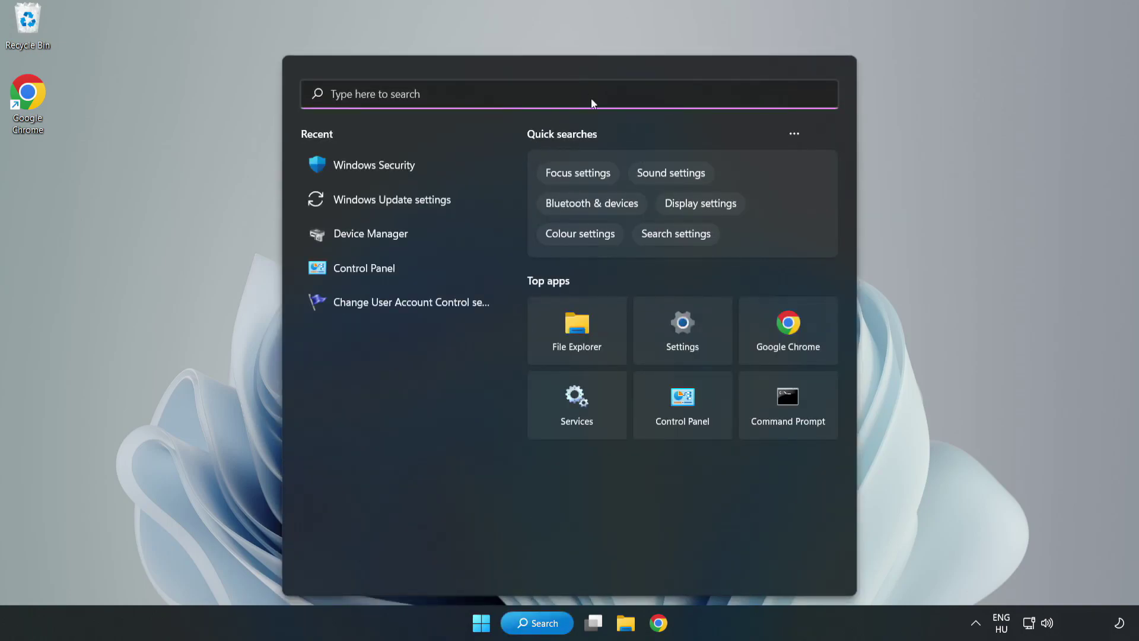
type("securit")
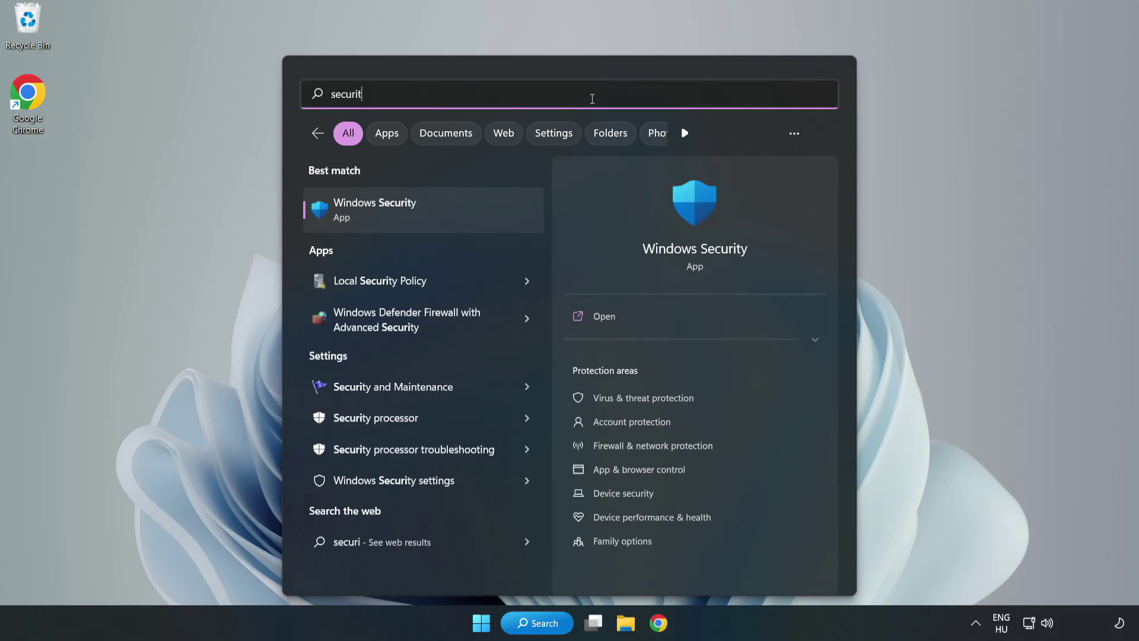
type("y")
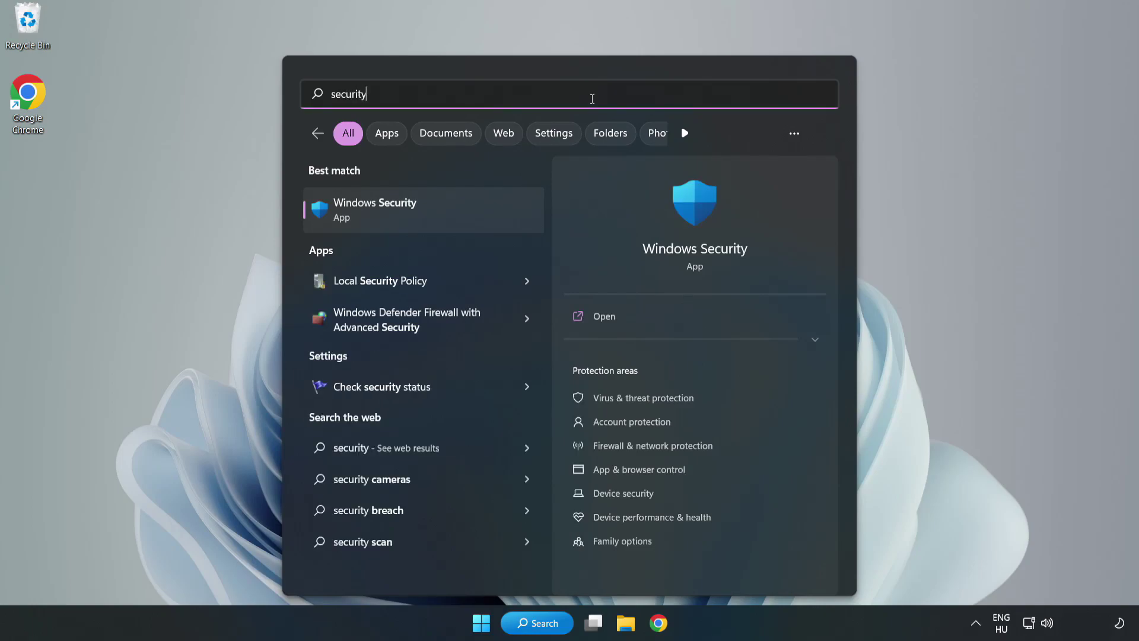
left_click(414, 221)
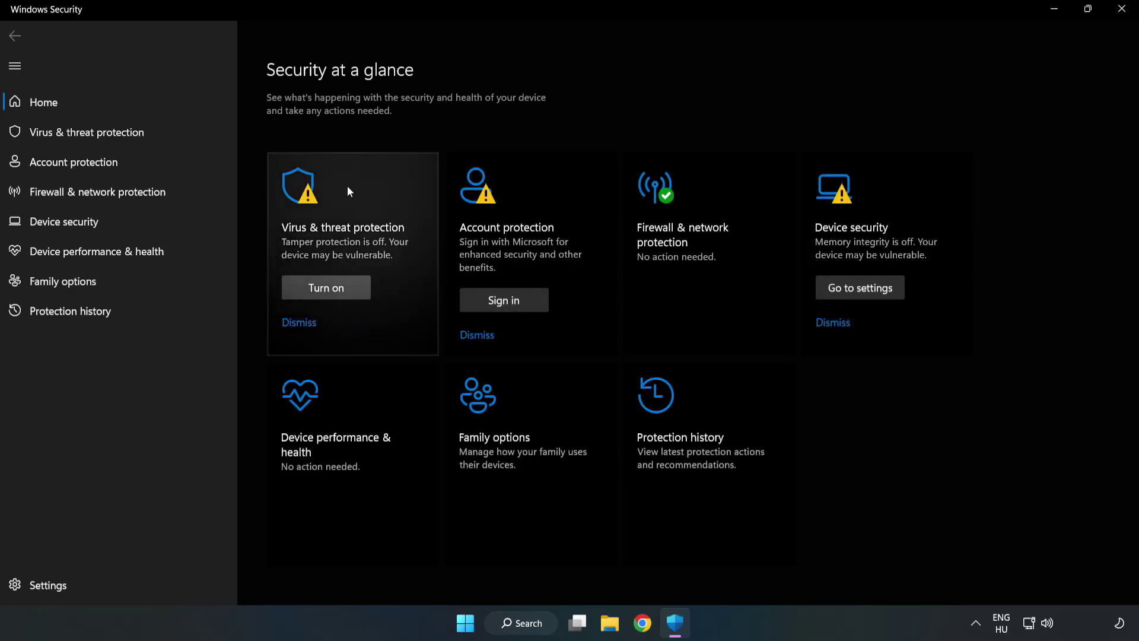
Step: Go to Virus & threat protection's Manage settings page and scroll down toward Exclusions
left_click(74, 135)
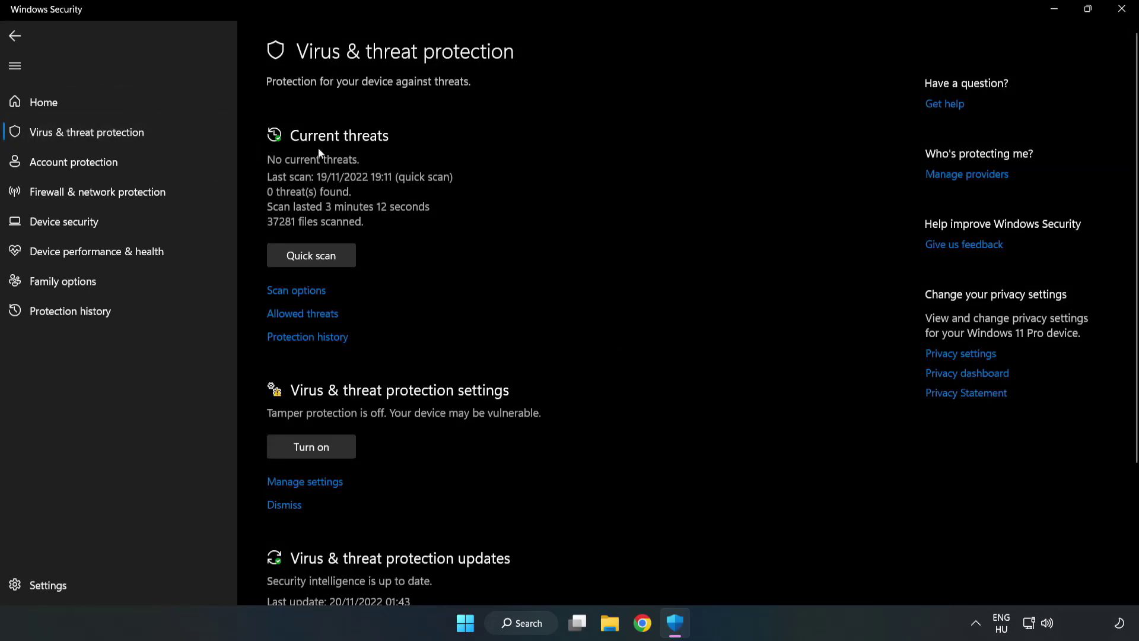
scroll(594, 229, "down", 2)
scroll(595, 234, "down", 1)
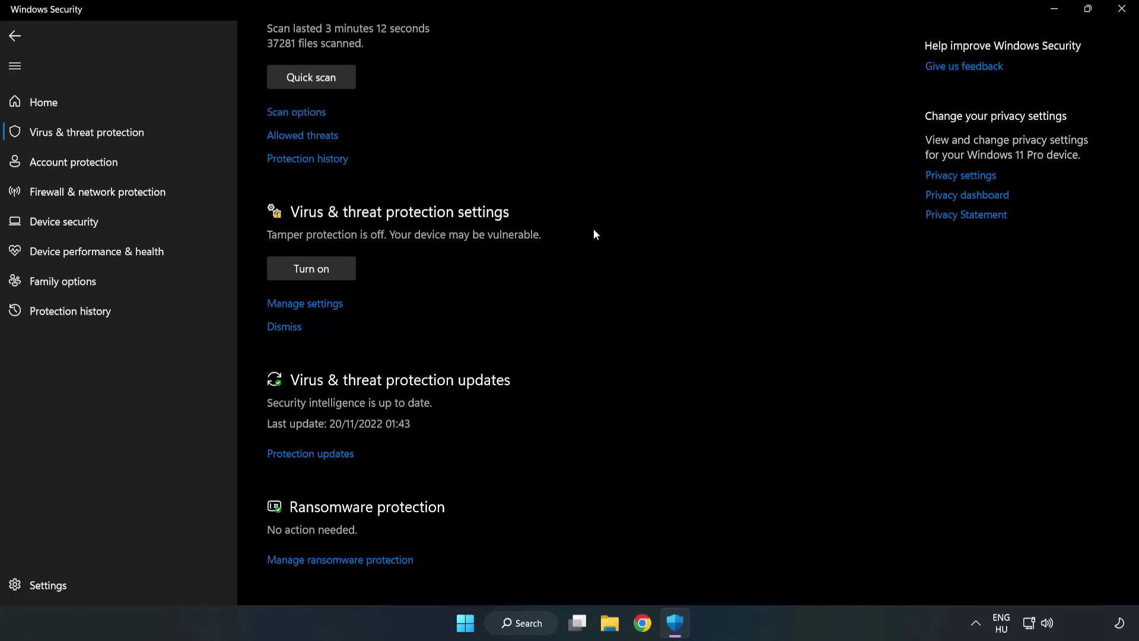
left_click(310, 305)
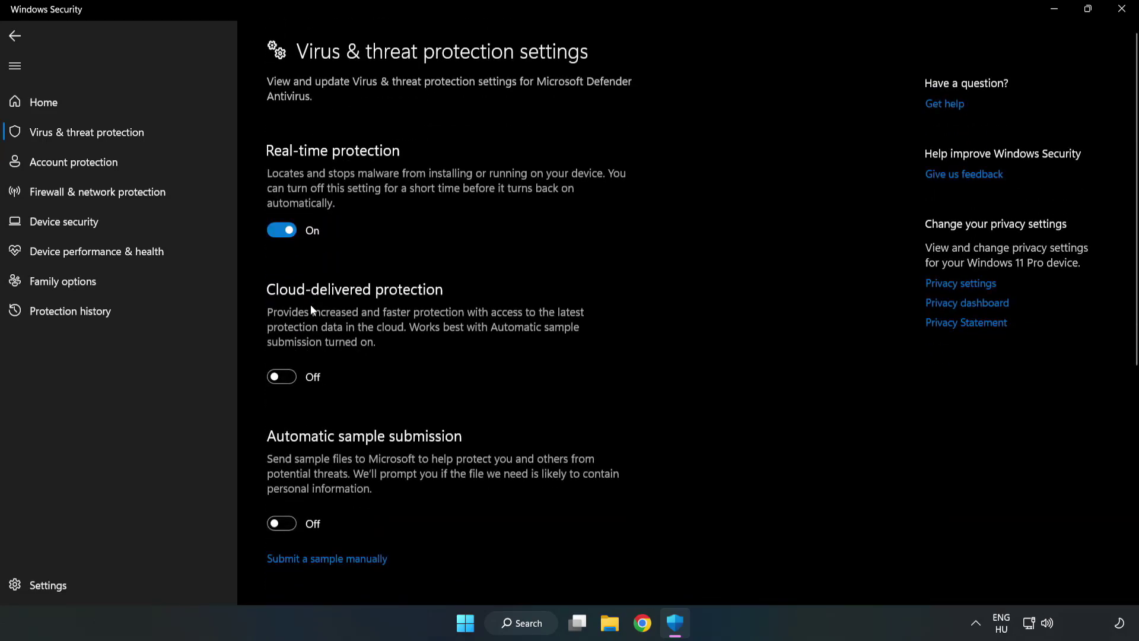
scroll(726, 303, "down", 6)
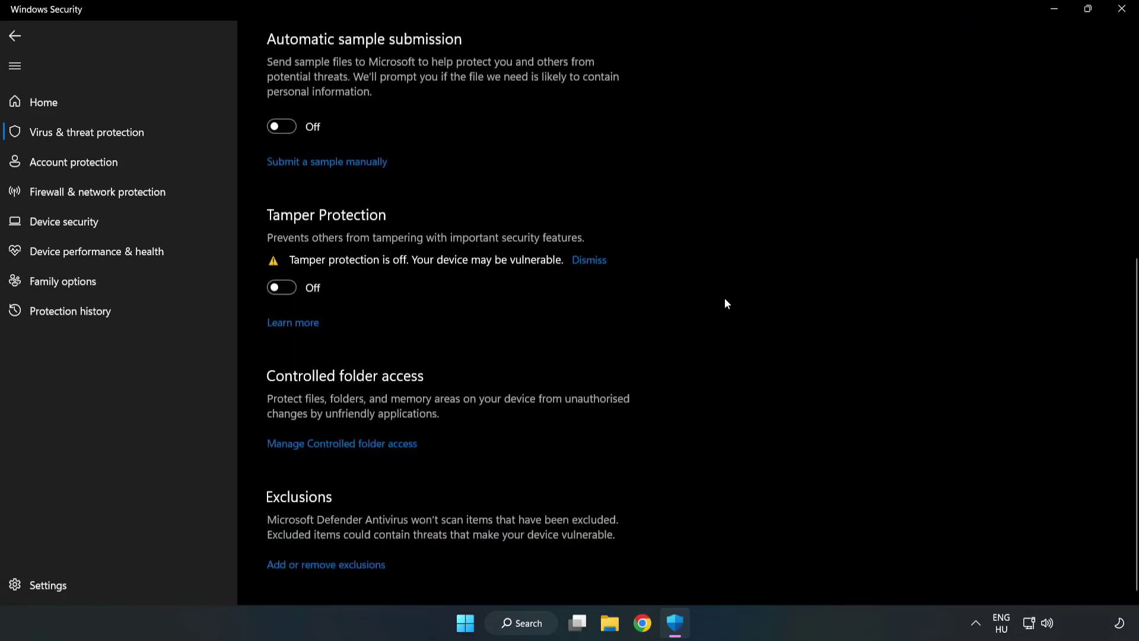
Step: Open Add or remove exclusions and expand the Add an exclusion dropdown
left_click(336, 559)
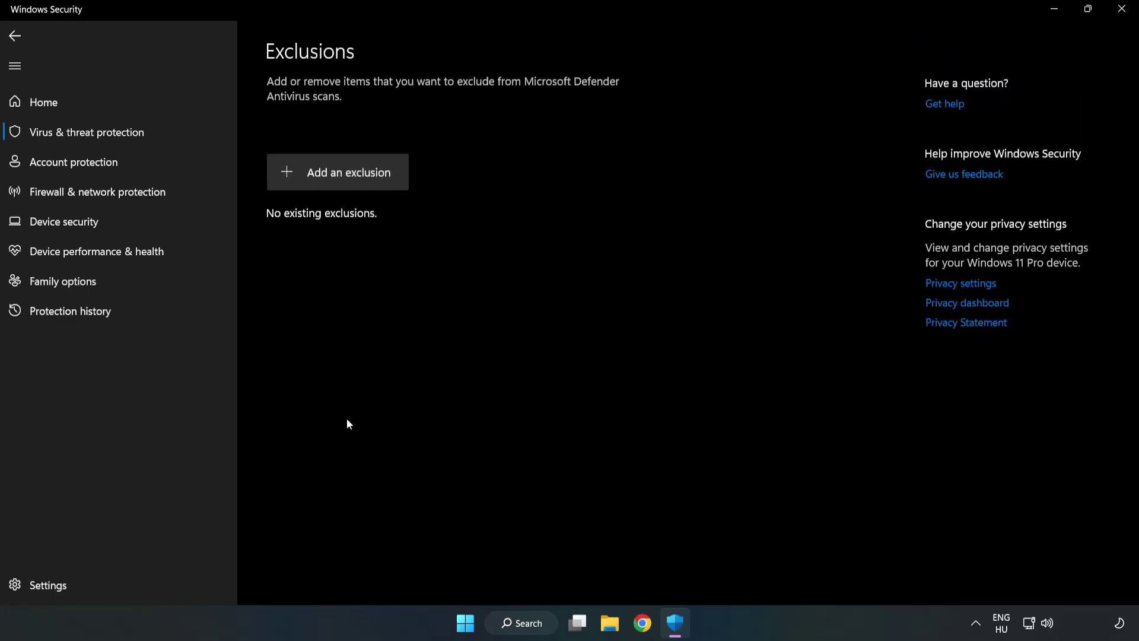
left_click(349, 178)
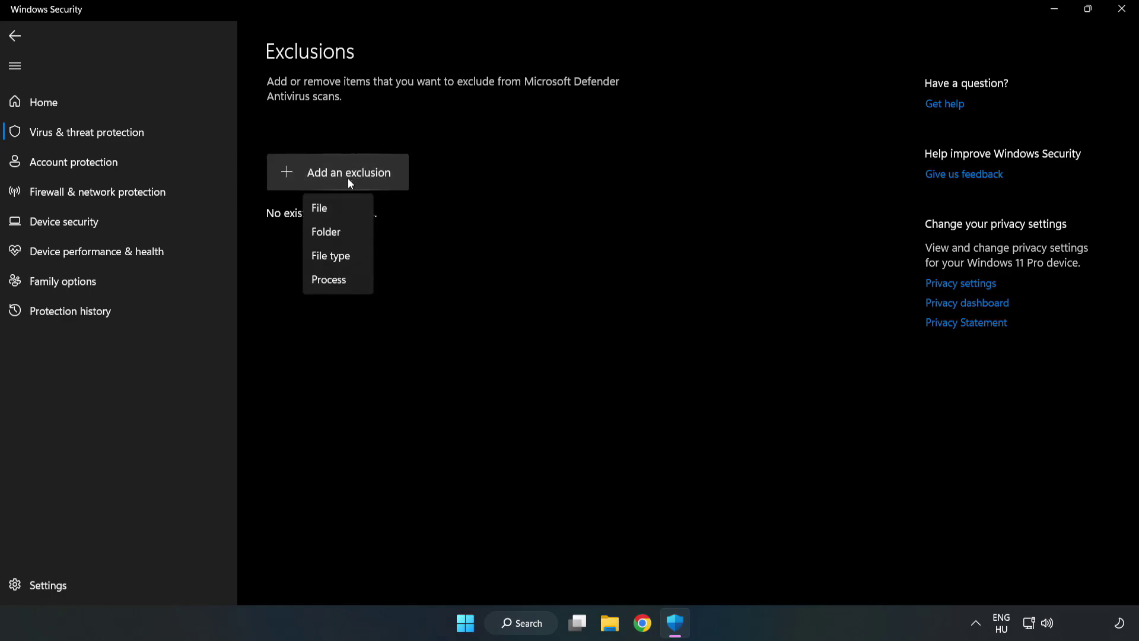
Step: Add a File exclusion using the shortcut in C:\Program Files (x86)\NOT WORKING APP, which adds chrome.exe
left_click(325, 212)
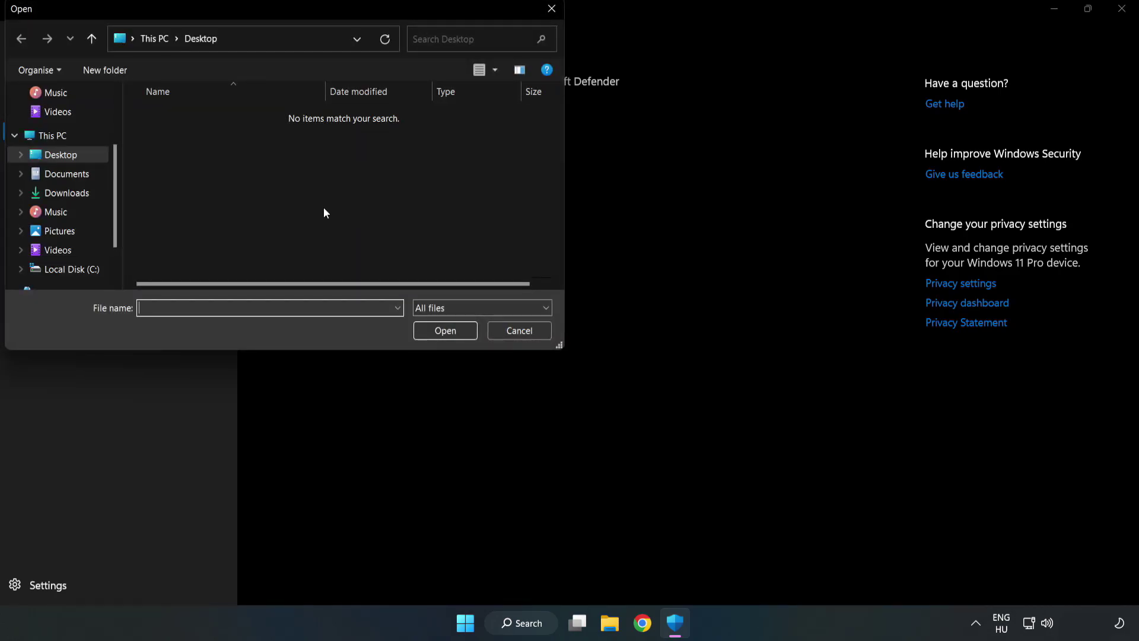
left_click_drag(308, 11, 524, 126)
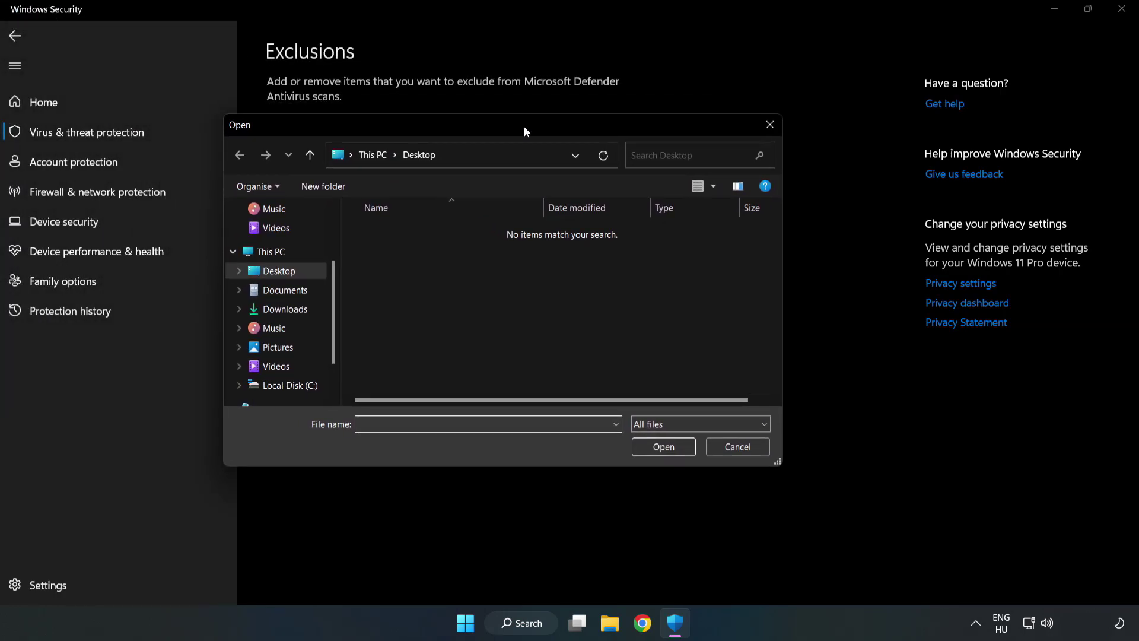
left_click(290, 386)
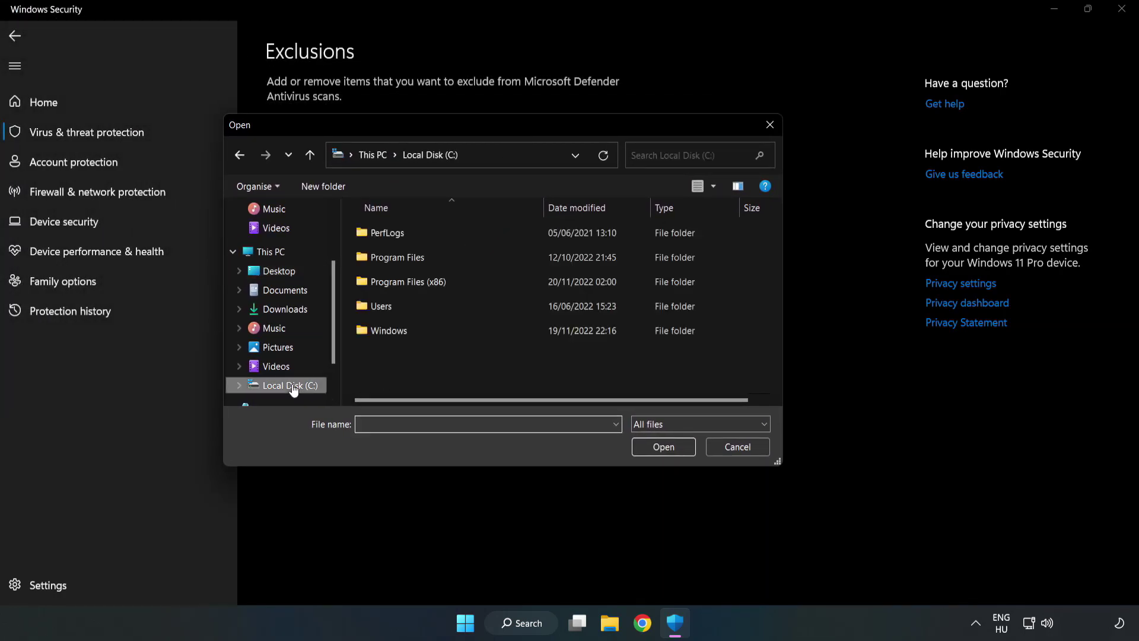
double_click(448, 282)
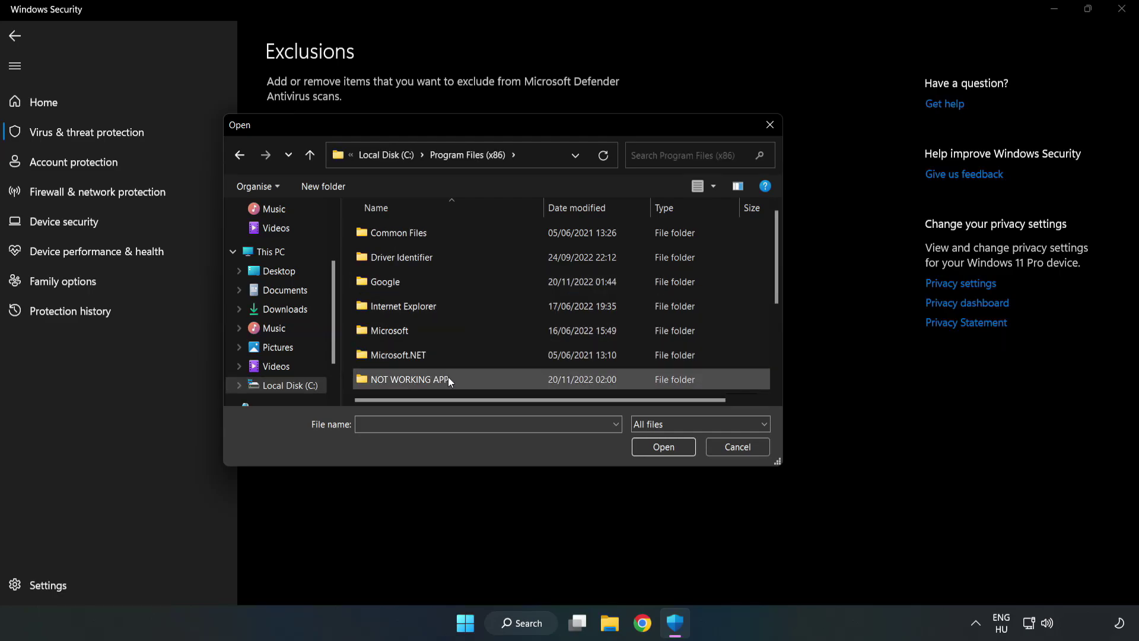
double_click(447, 377)
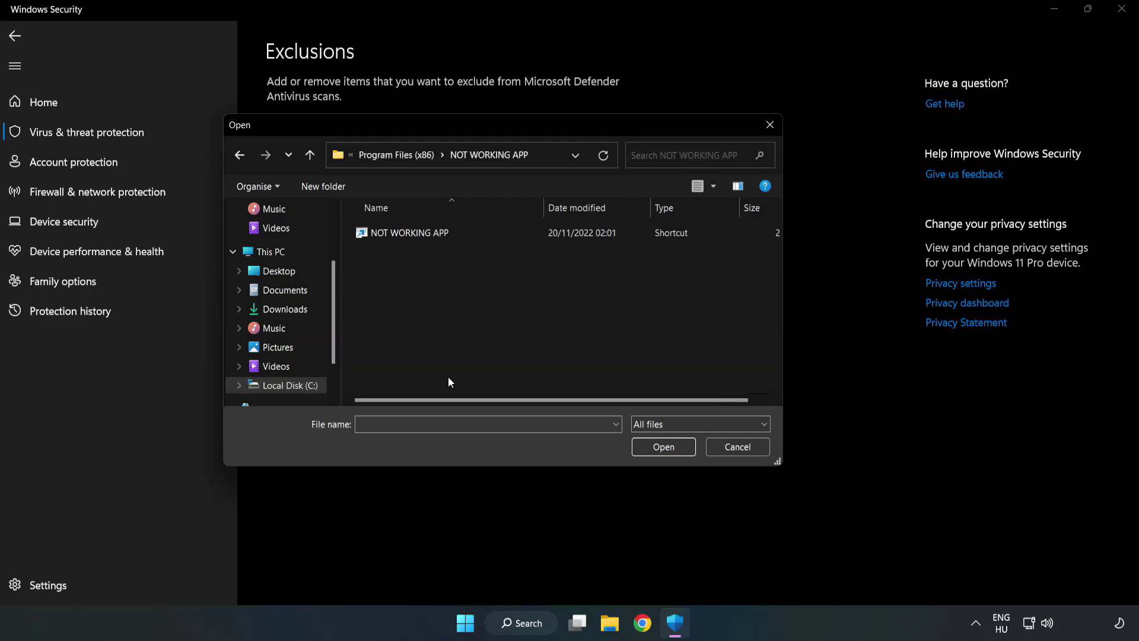
left_click(400, 232)
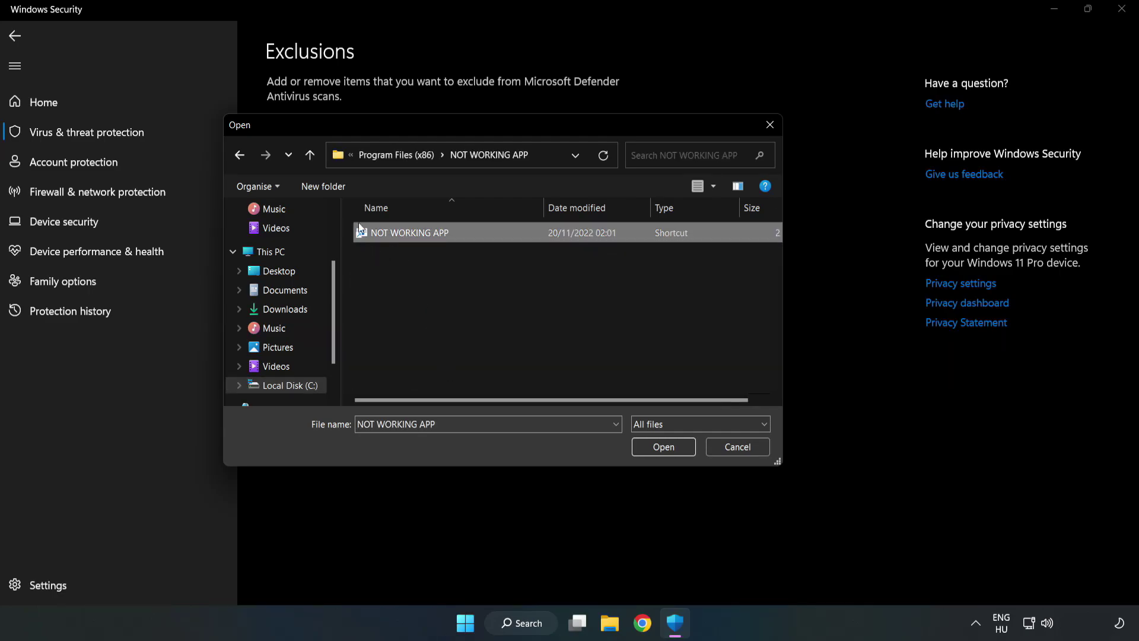
left_click(663, 447)
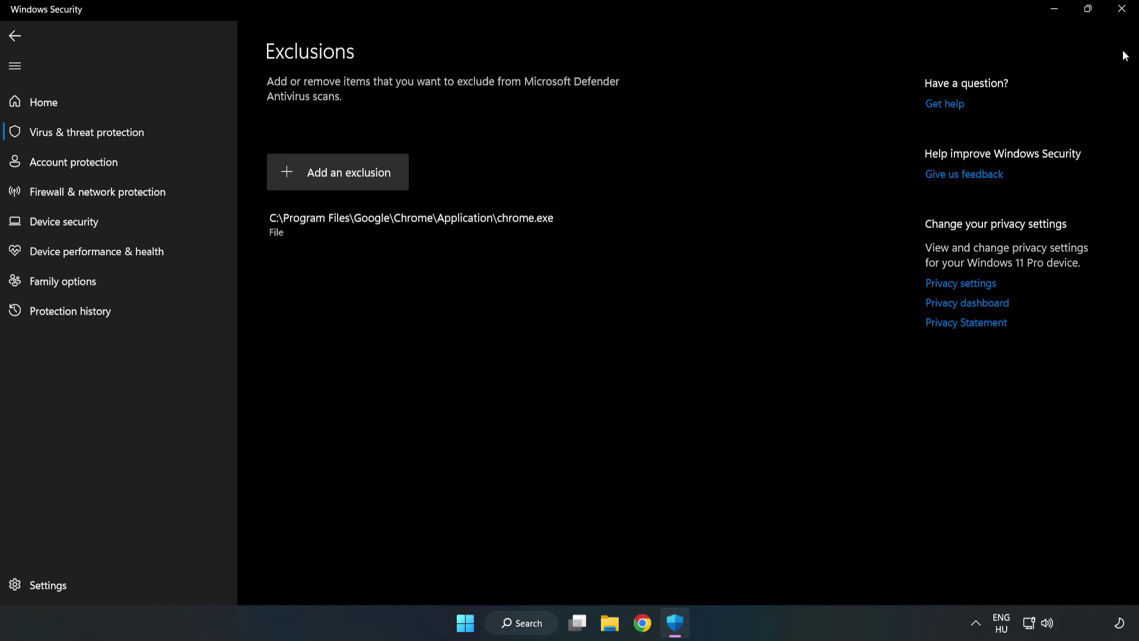
Step: Close the Windows Security window
left_click(1120, 15)
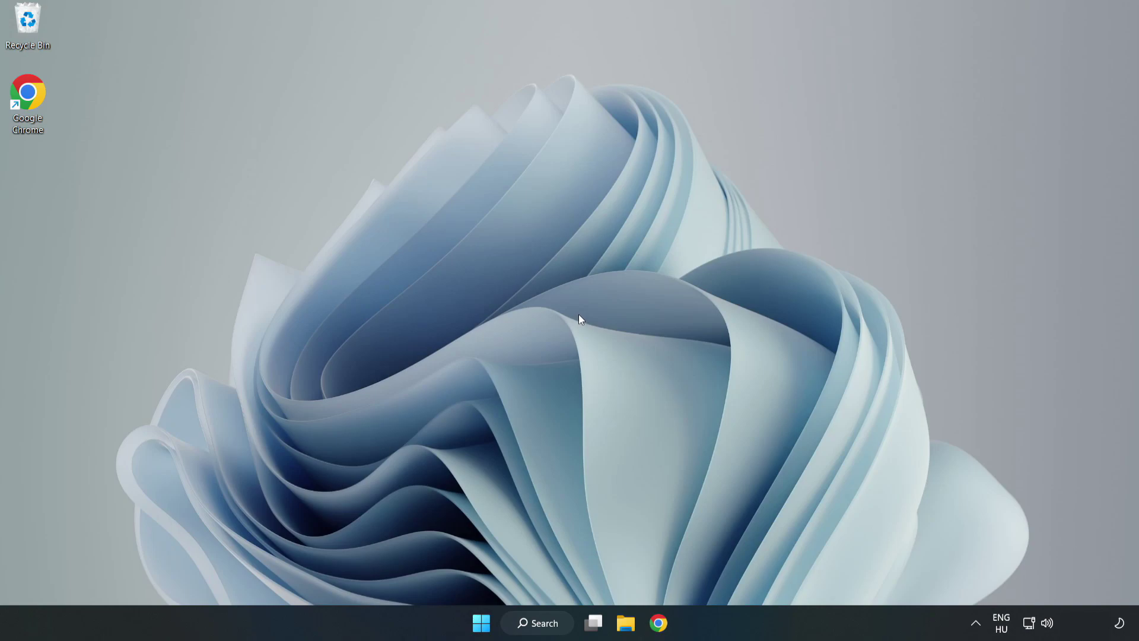
Step: Bring up the Start menu's power options: Sleep, Shut down and Restart
left_click(481, 622)
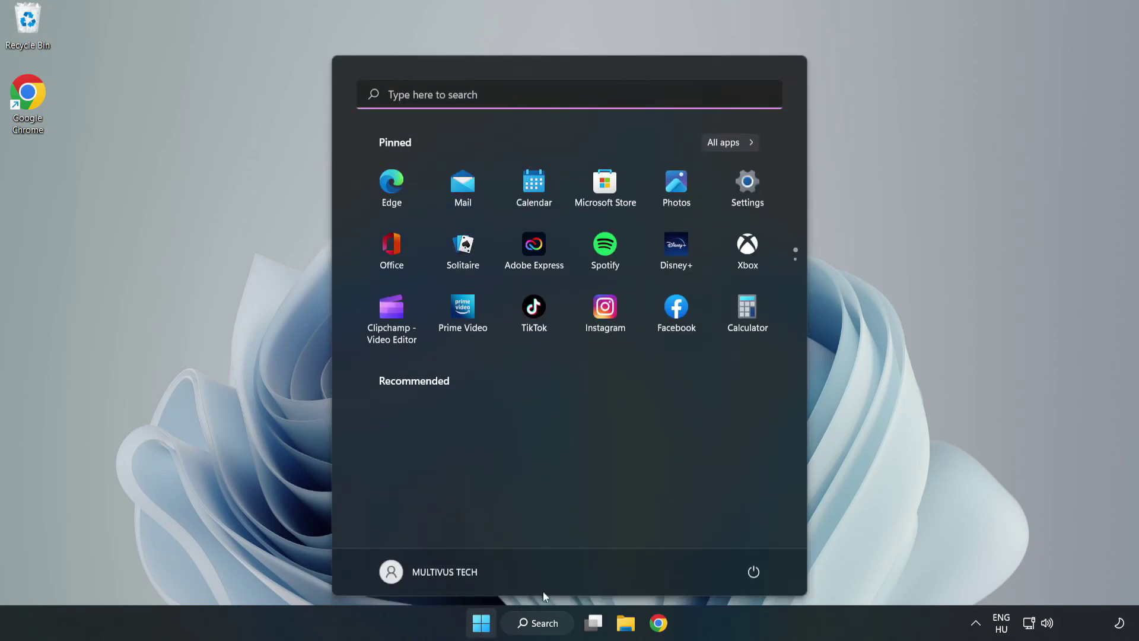
left_click(755, 571)
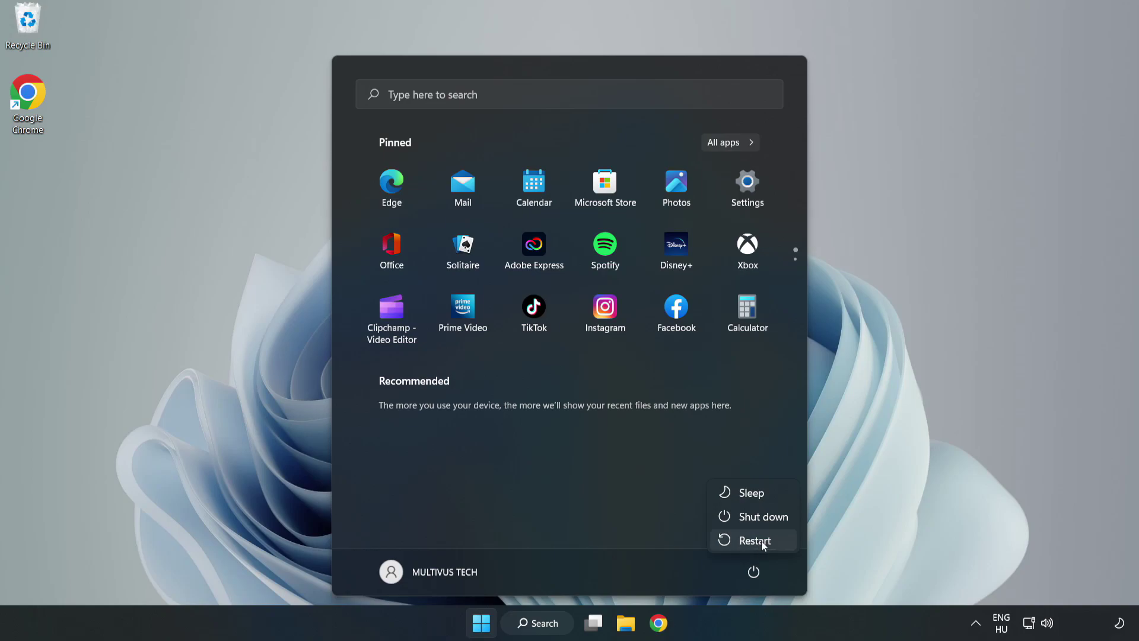